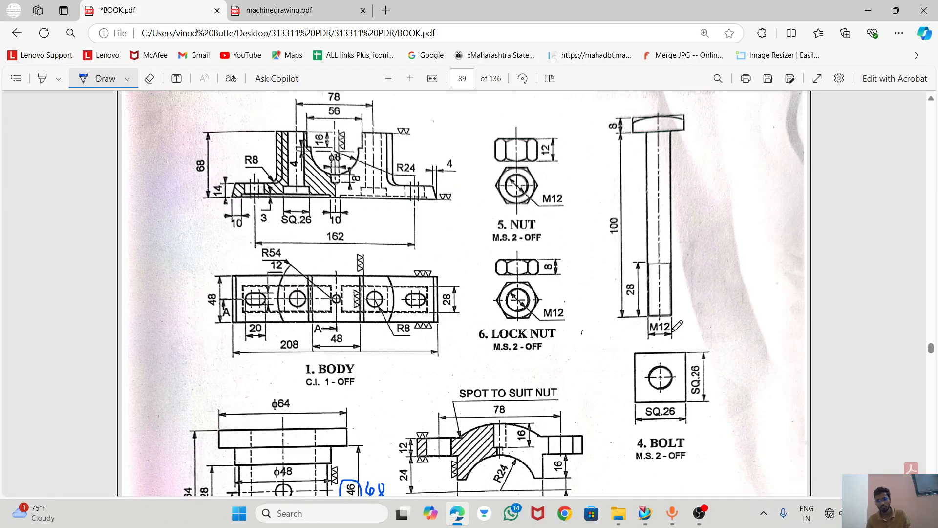
Switch from the PDF to NX and create a new millimetre part from the Model template, named BOLT 1.
scroll(667, 400, "down", 2)
key("alt+Tab")
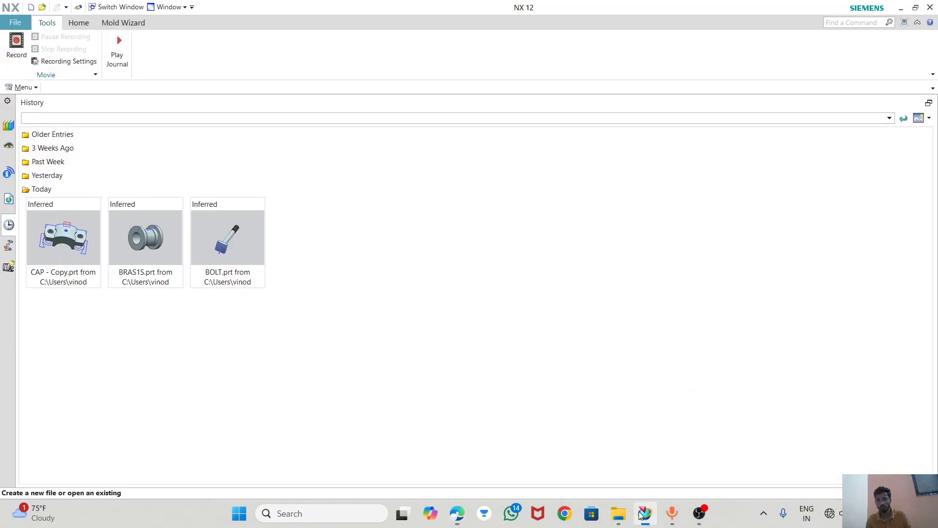
left_click(15, 22)
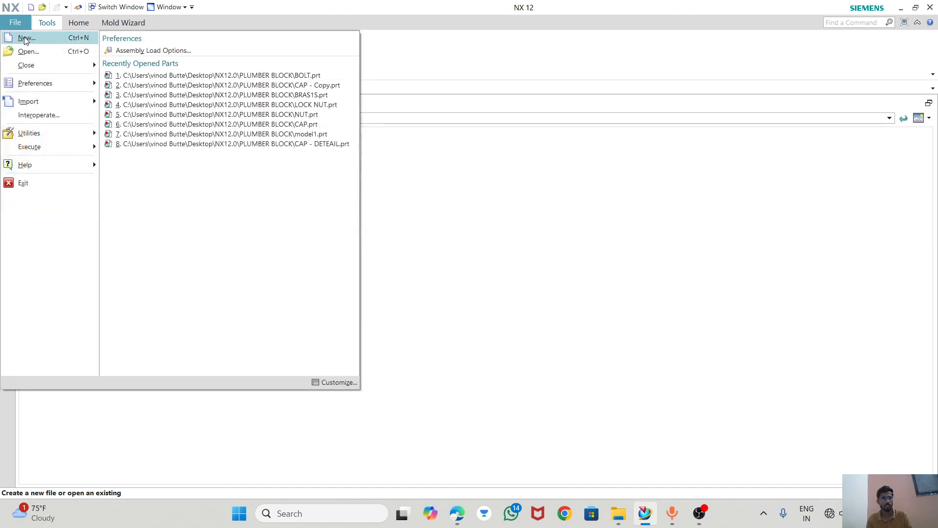
left_click(23, 36)
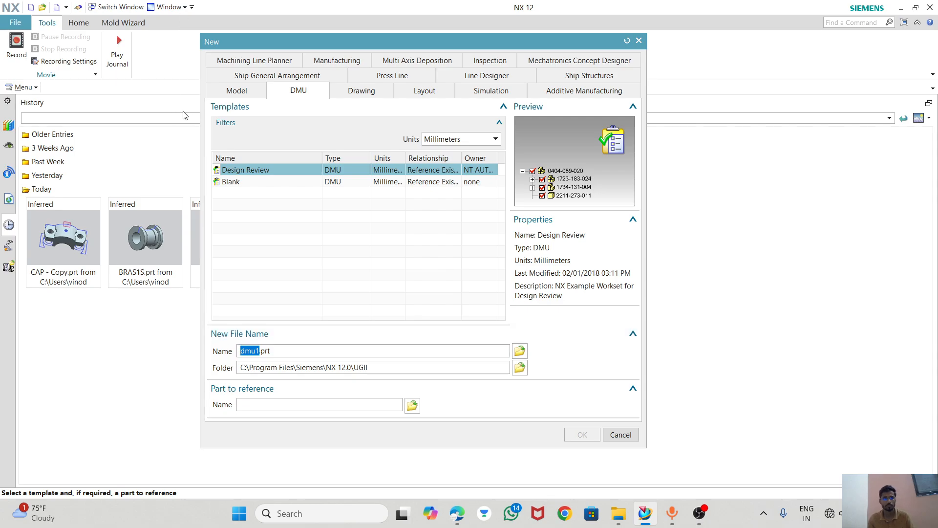
left_click(237, 91)
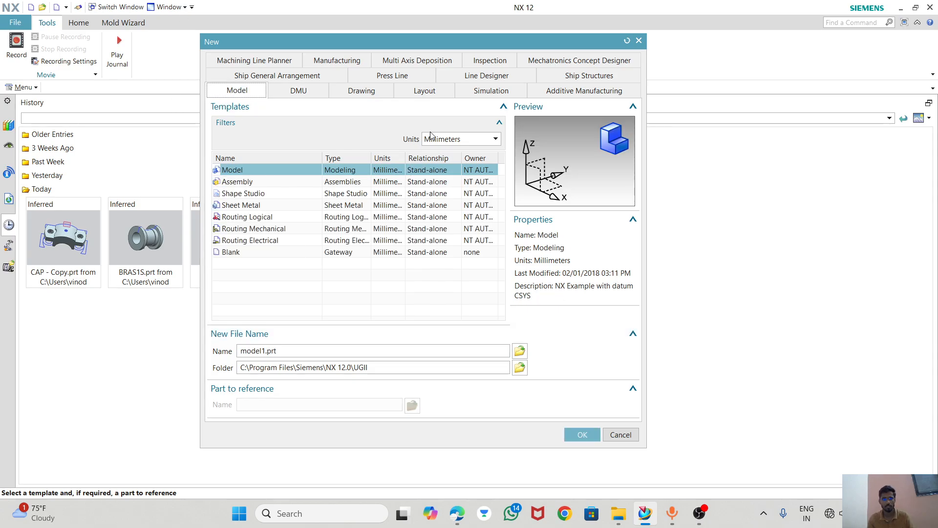
left_click(266, 351)
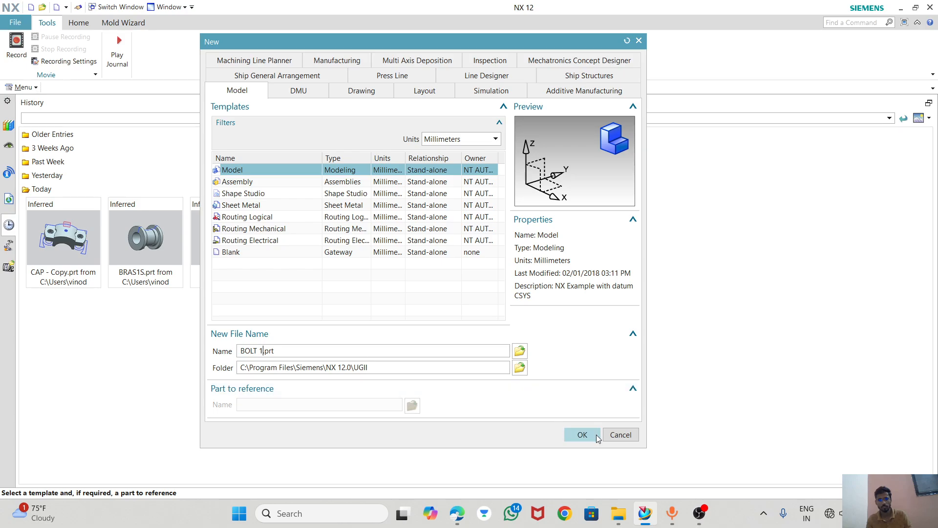
left_click(583, 435)
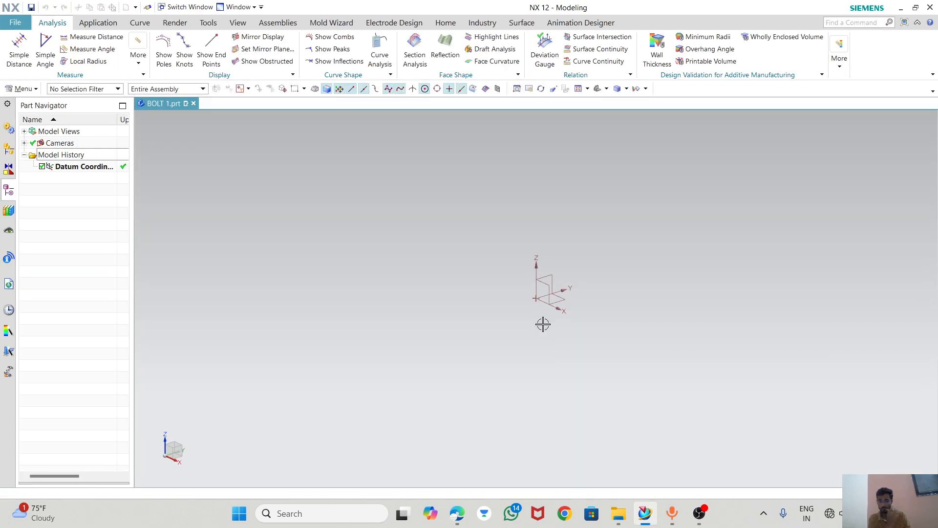
Change the graphics area to a white background.
right_click(439, 236)
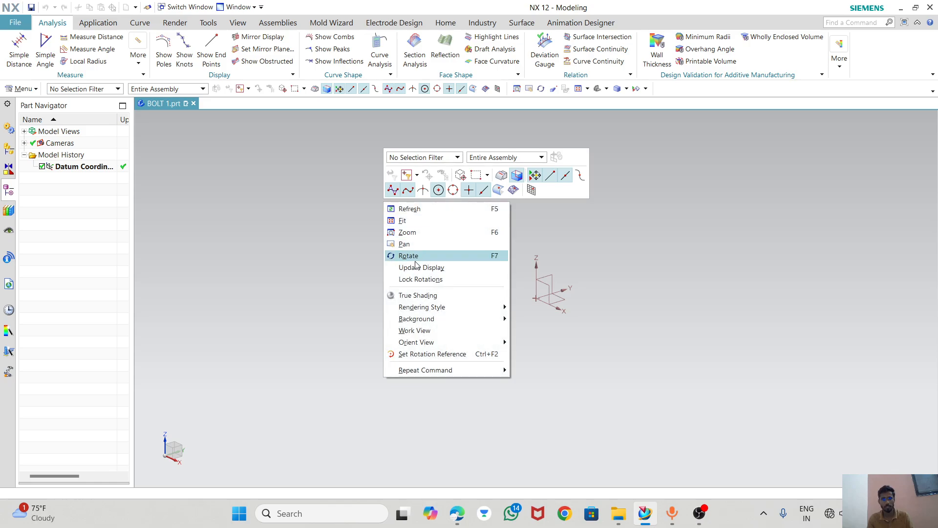
mouse_move(434, 324)
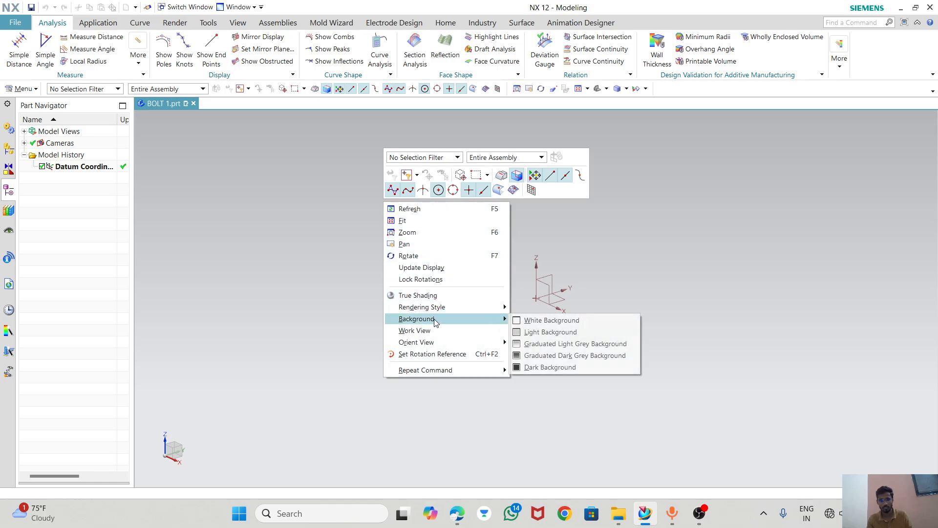
left_click(517, 324)
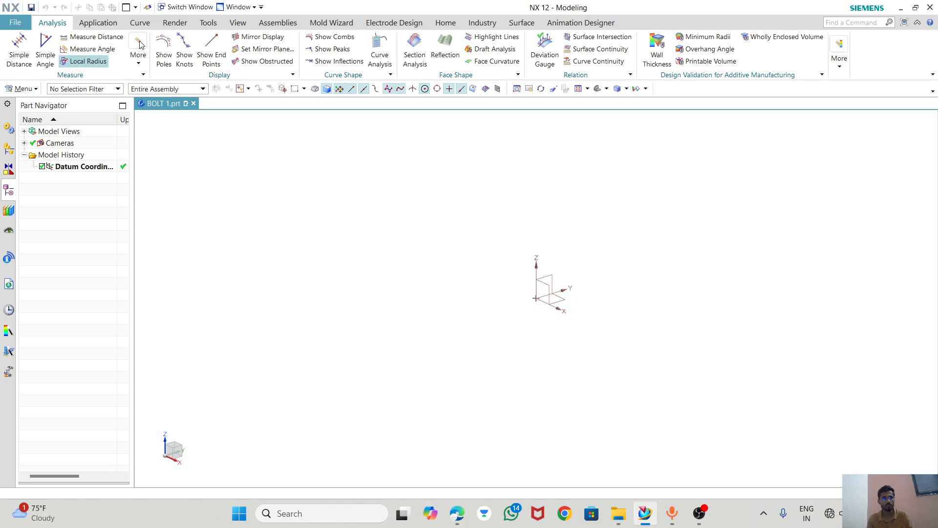
Create a sketch on the horizontal XY plane of the datum coordinate system.
left_click(445, 24)
left_click(16, 47)
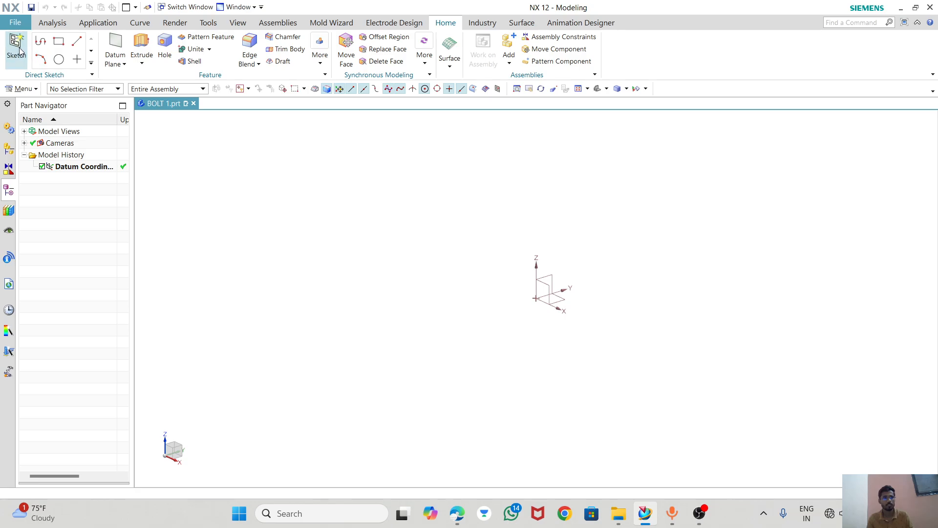
left_click(560, 299)
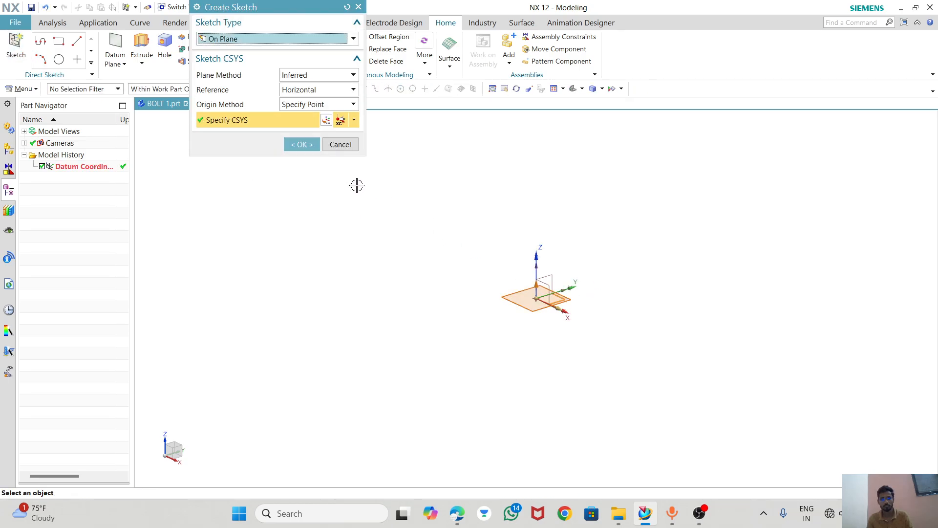
left_click(303, 144)
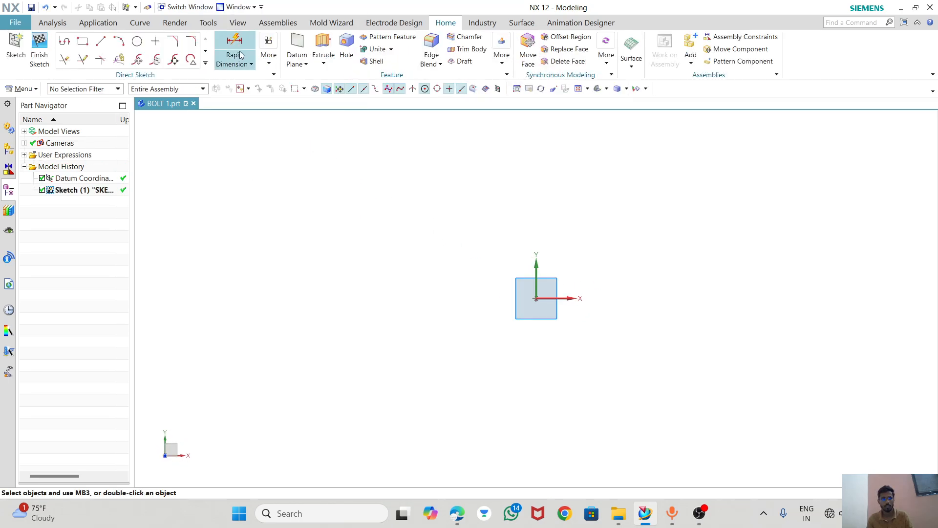
Switch to BOOK.pdf in the browser, examine the bolt drawing's head and shank dimensions, and return to NX.
left_click(206, 63)
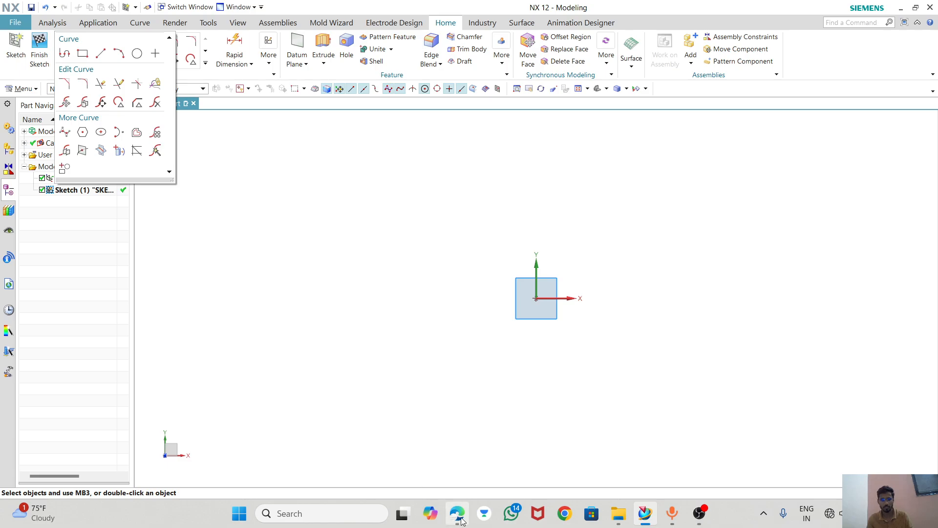
left_click(461, 519)
scroll(615, 304, "up", 3)
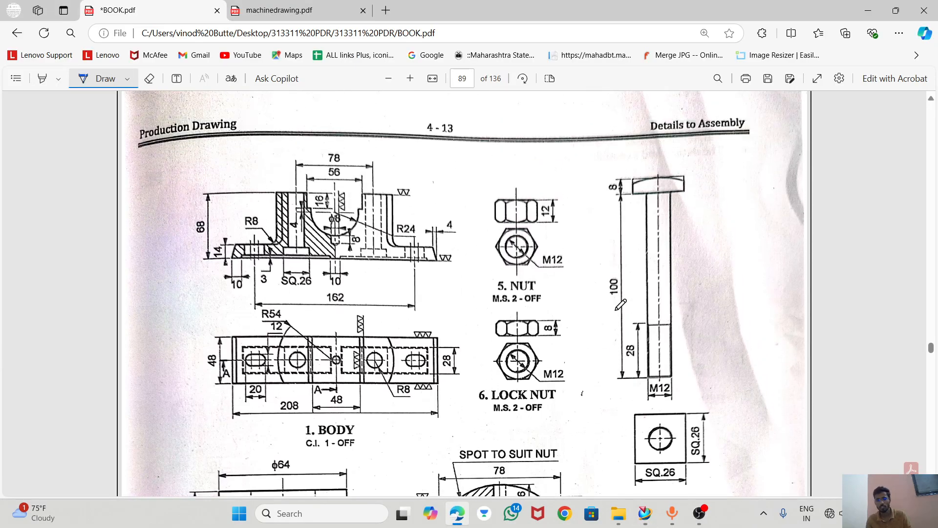
scroll(645, 333, "down", 3)
scroll(713, 313, "up", 2)
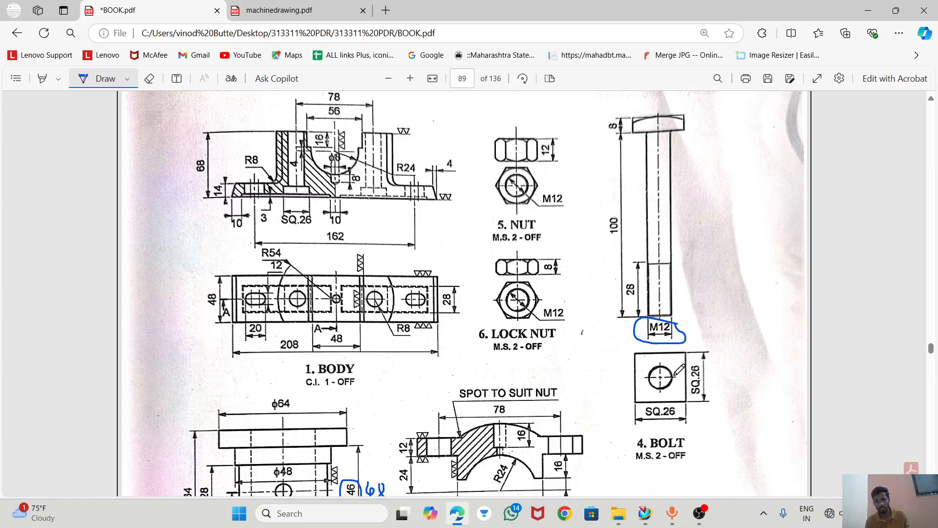
left_click(646, 518)
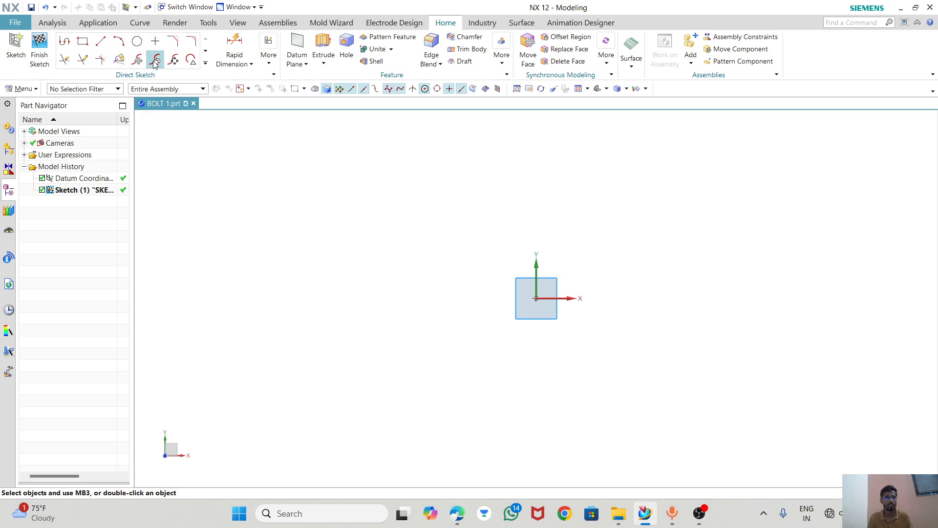
Sketch a rectangle about 53 mm wide around the sketch origin.
left_click(89, 44)
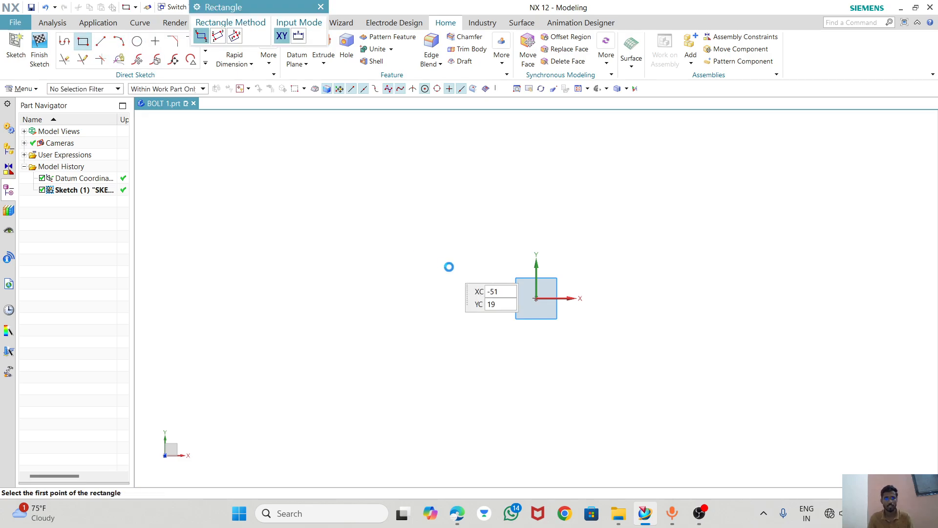
left_click(503, 268)
left_click(593, 334)
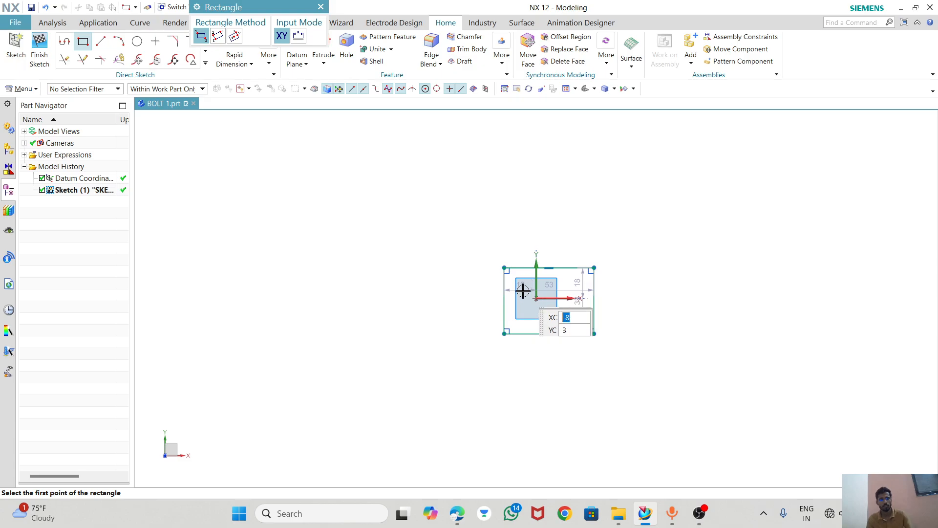
key("Escape")
Place the rectangle's width dimension above it and set it to 26 mm.
left_click_drag(563, 290, 553, 227)
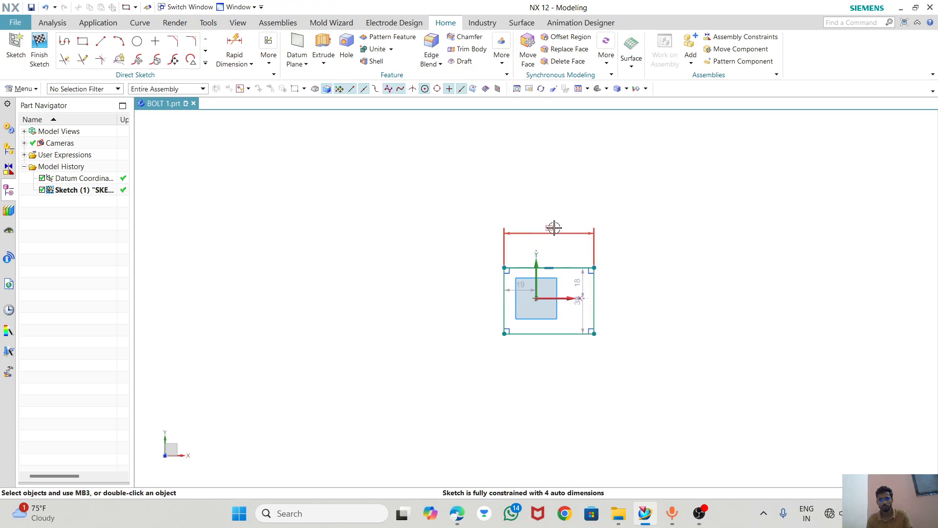
double_click(554, 227)
type("26")
key("Return")
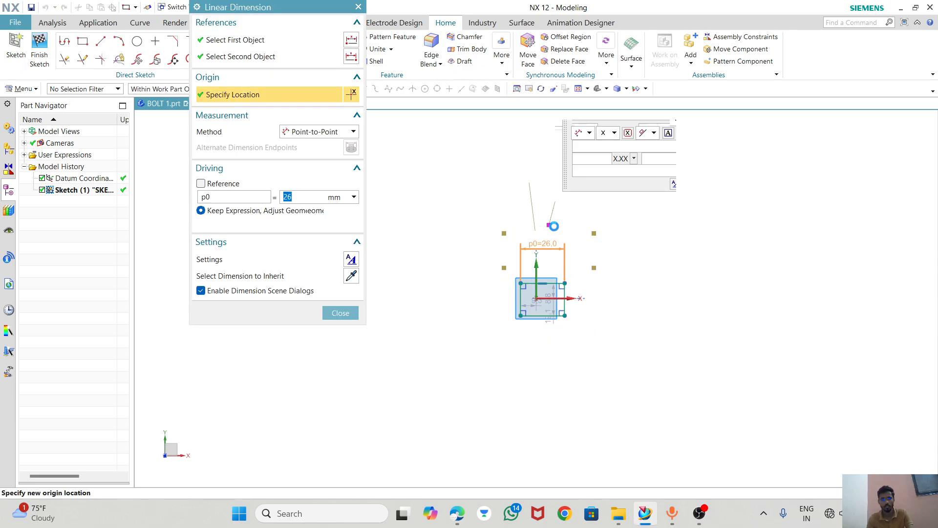
left_click(340, 313)
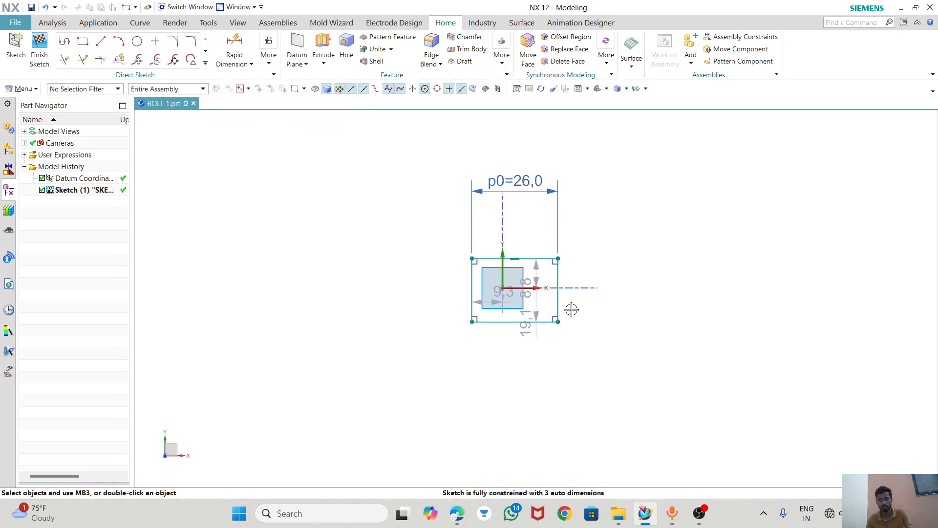
Place the rectangle's height dimension beside it and set it to 26 mm.
left_click_drag(535, 277, 590, 294)
double_click(590, 295)
type("26")
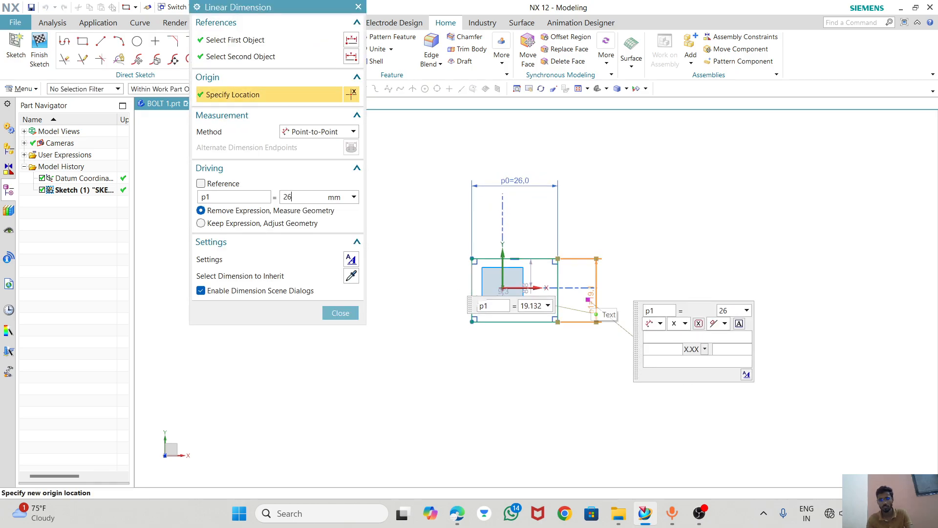
key("Return")
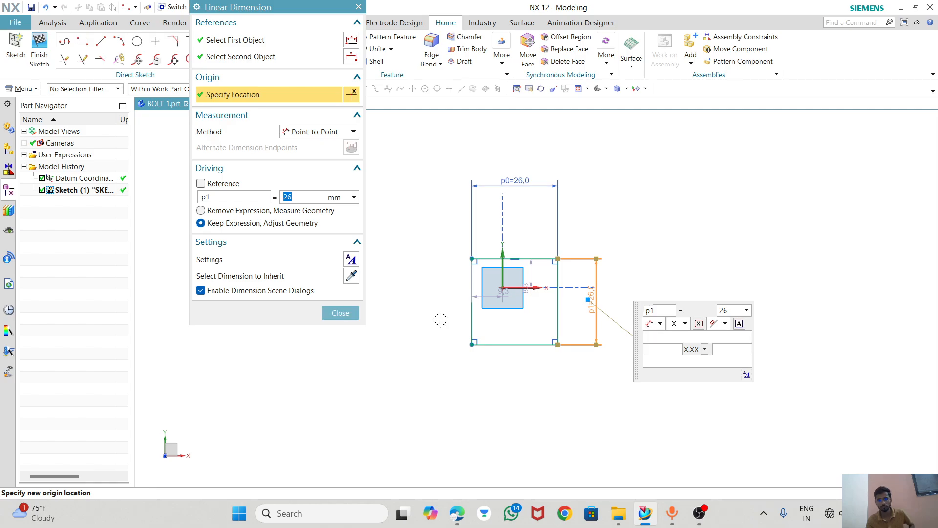
left_click(340, 313)
Centre the square on the origin by constraining its right edge's midpoint to the horizontal axis and its top edge's midpoint to the vertical axis.
scroll(560, 299, "up", 2)
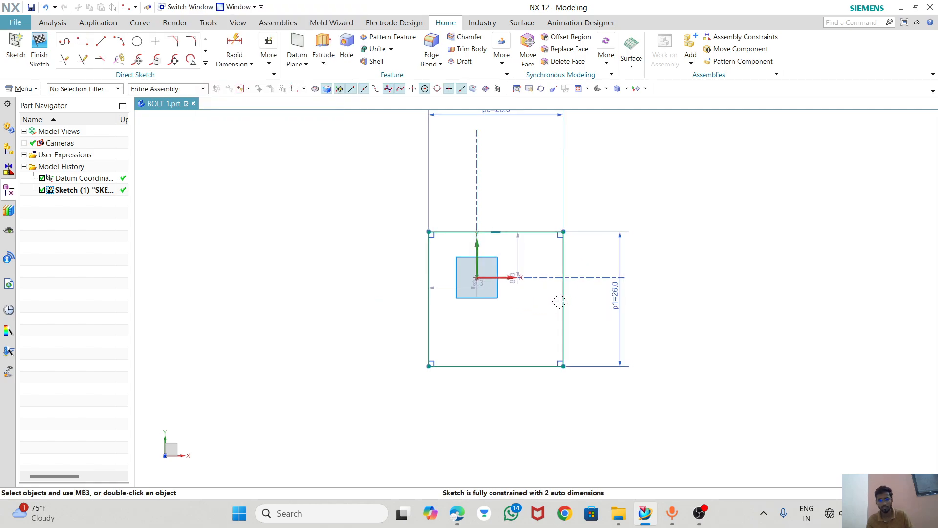
left_click(564, 298)
left_click(496, 279)
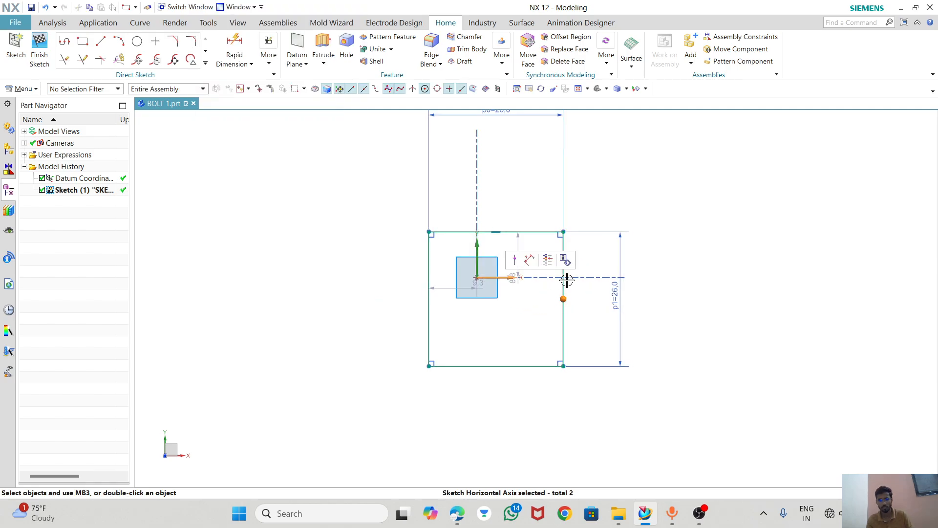
left_click(518, 260)
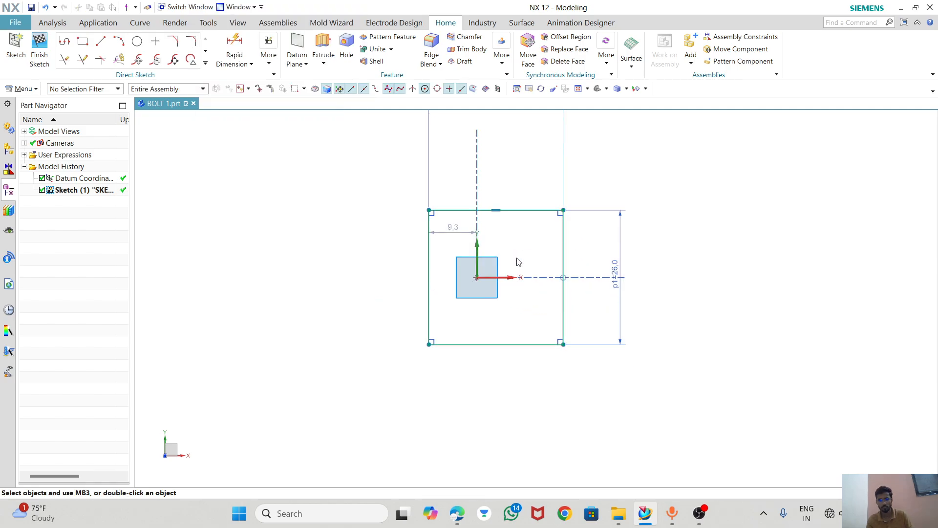
left_click(495, 210)
left_click(478, 260)
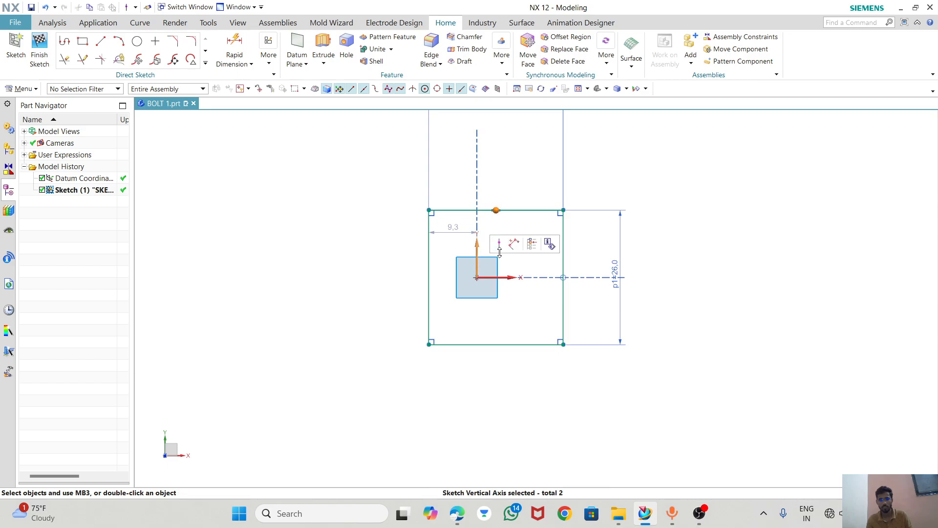
left_click(498, 244)
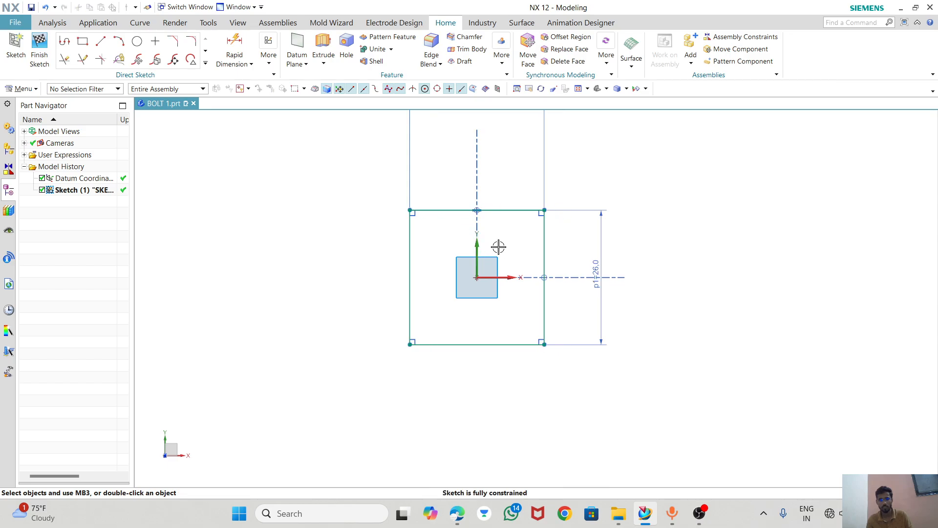
Draw a 12 mm diameter circle centred on the sketch origin and finish the sketch.
left_click(137, 41)
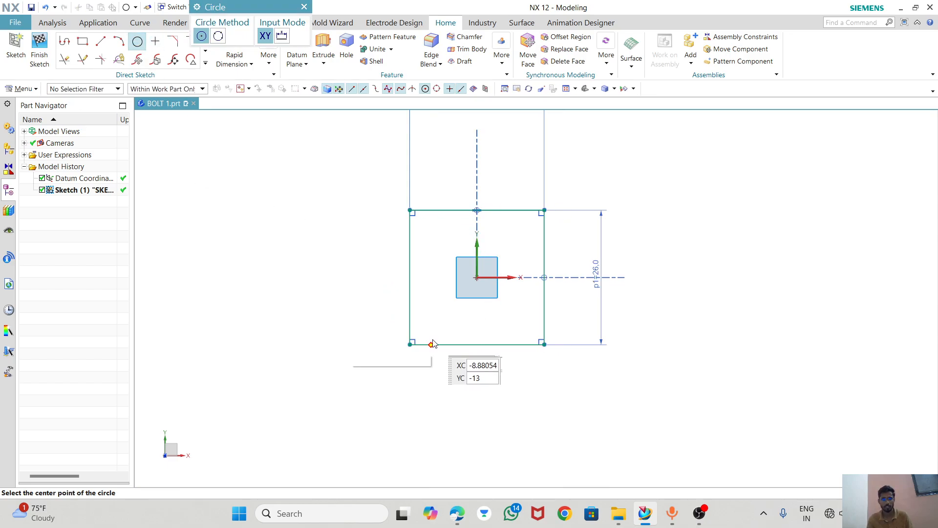
left_click(476, 277)
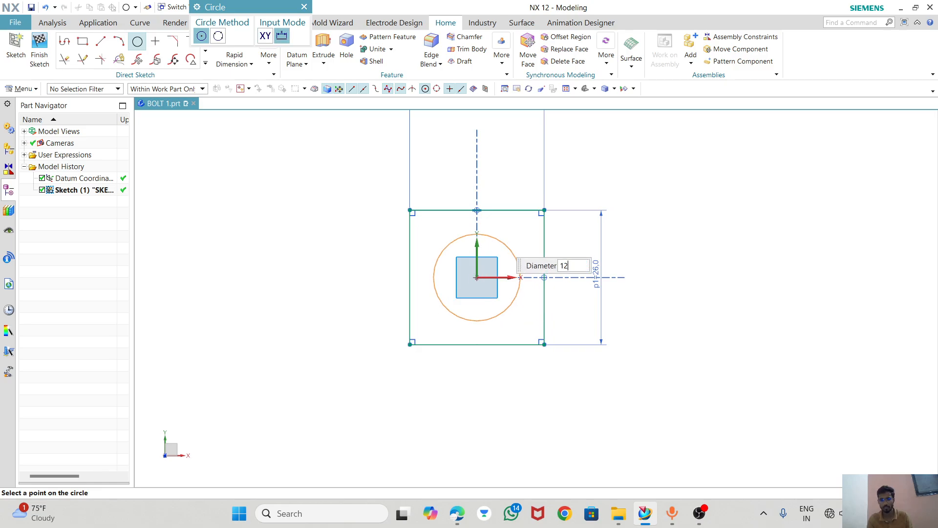
key("Return")
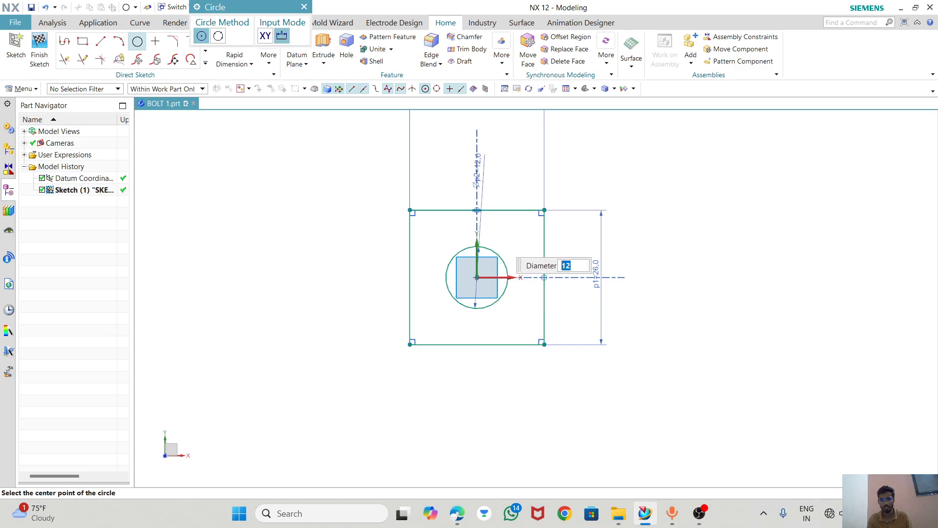
left_click(41, 49)
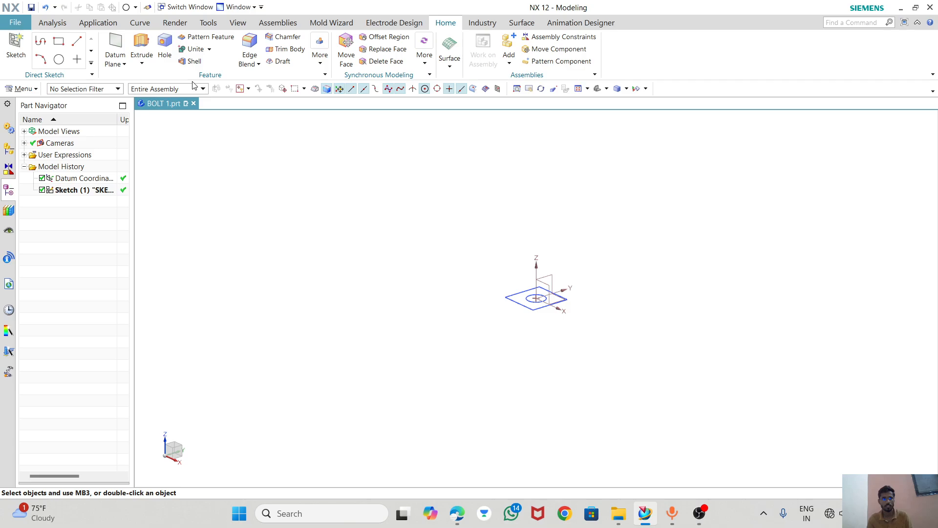
Extrude the 26 mm square profile 8 mm upward as the bolt head, excluding the inner circle from the section.
left_click(142, 47)
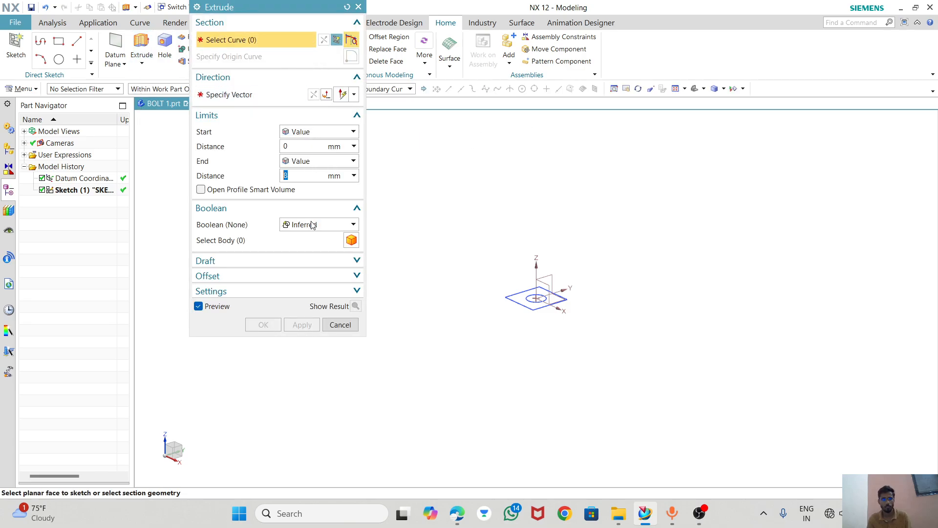
left_click(530, 295)
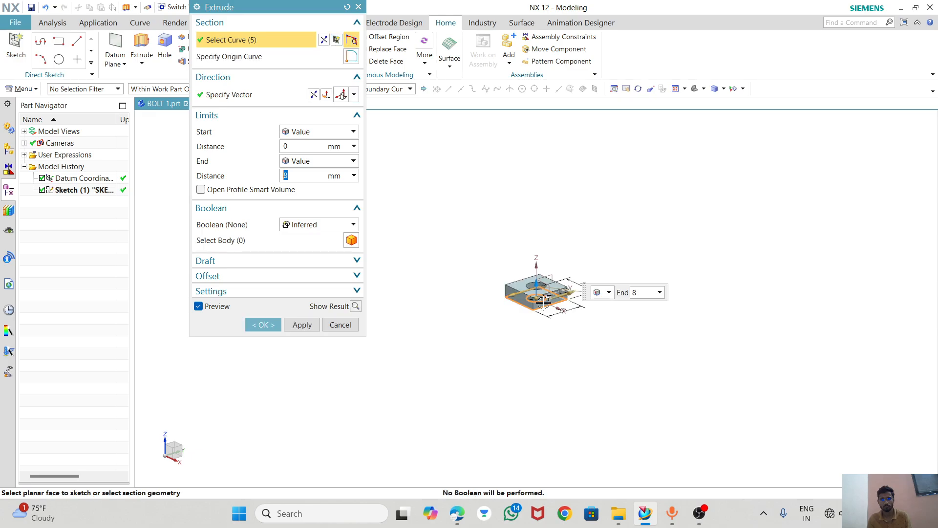
scroll(526, 288, "up", 4)
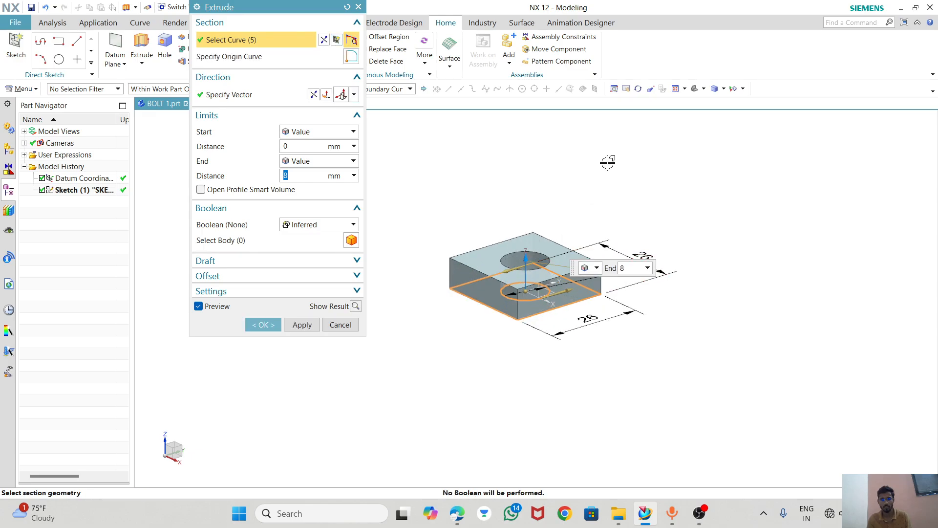
middle_click_drag(607, 163, 604, 208)
left_click(516, 278, "shift")
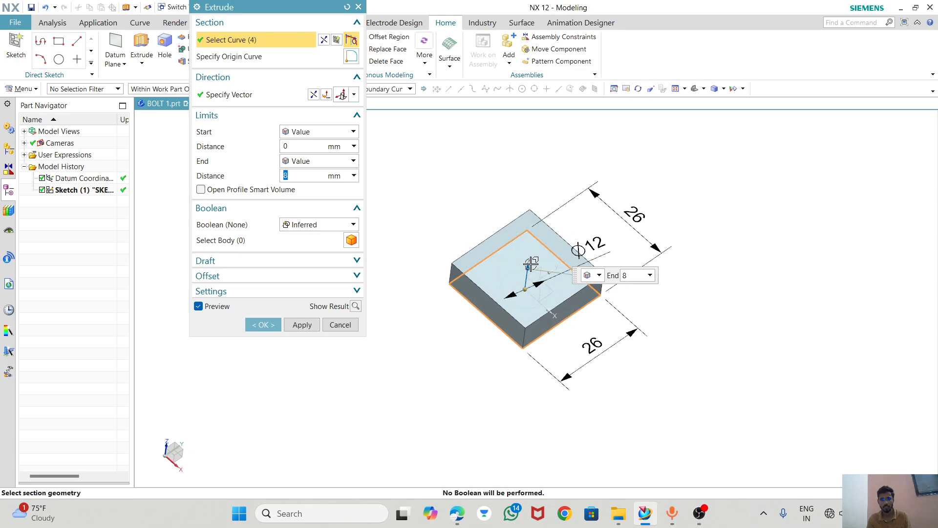
left_click(302, 325)
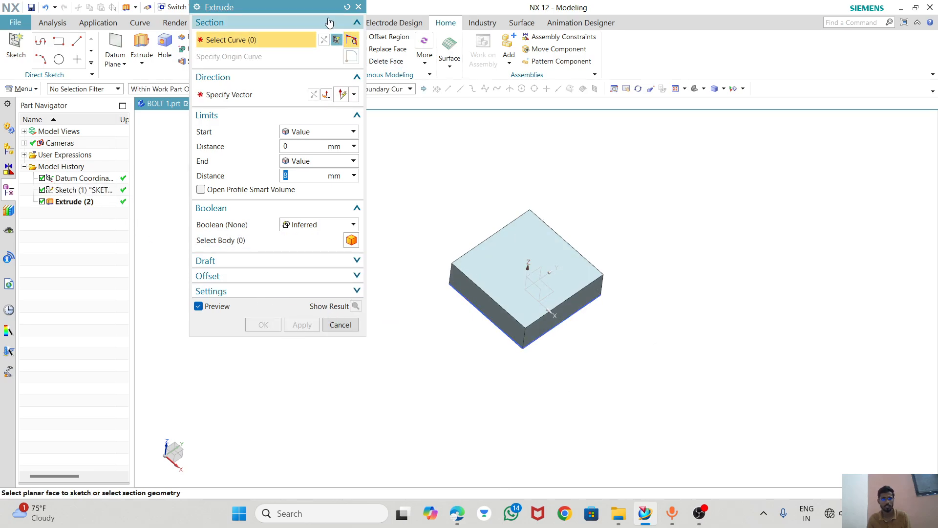
Extrude the 12 mm circle alone 108 mm through the head as the bolt shank, uniting it with the head.
left_click_drag(311, 8, 215, 53)
left_click(379, 91)
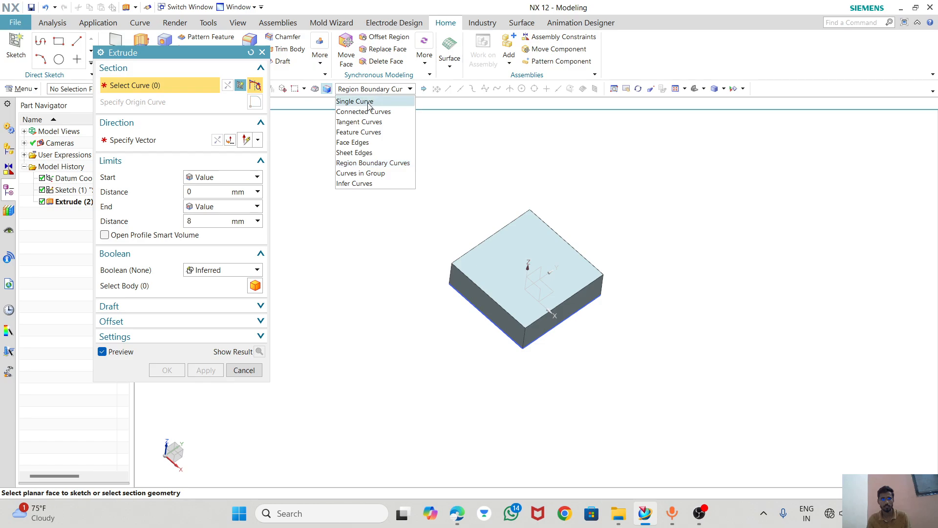
left_click(367, 102)
middle_click_drag(465, 203, 464, 142)
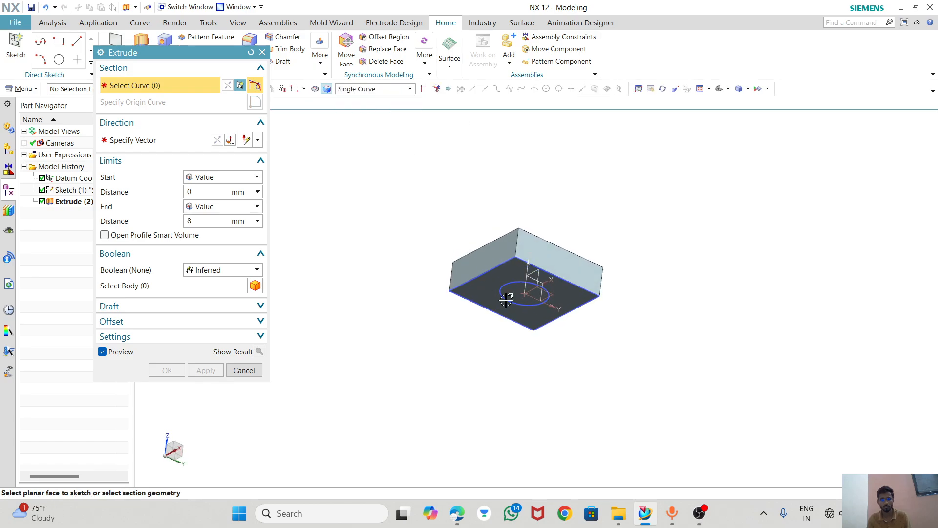
scroll(505, 275, "up", 3)
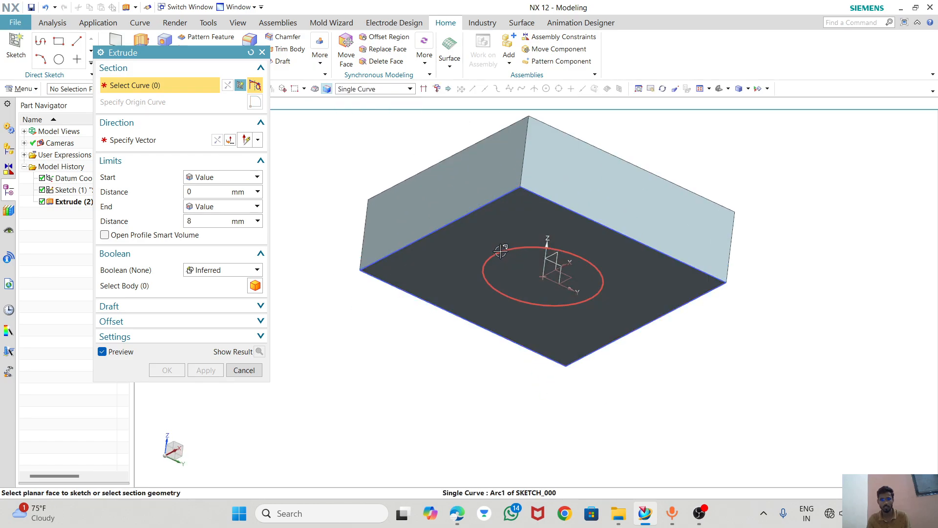
left_click(524, 250)
middle_click_drag(561, 149, 532, 197)
type("108")
key("Return")
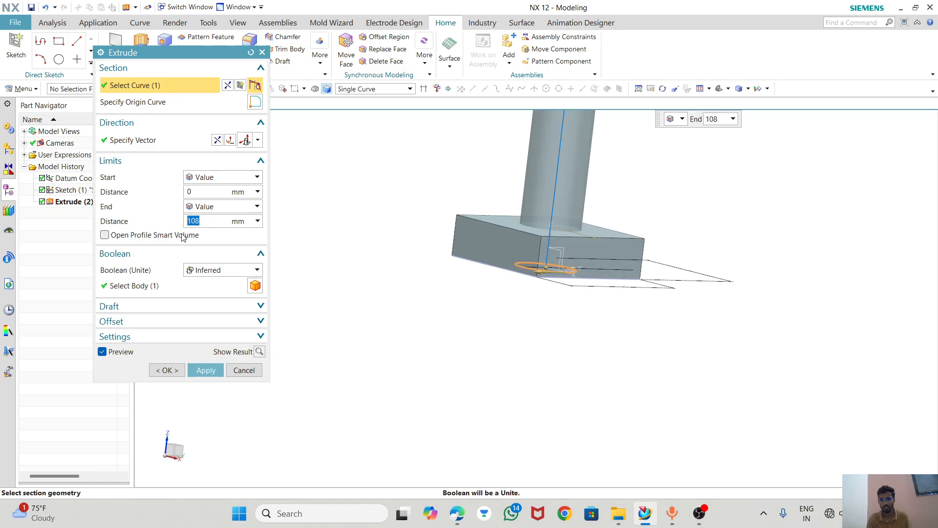
scroll(564, 308, "down", 4)
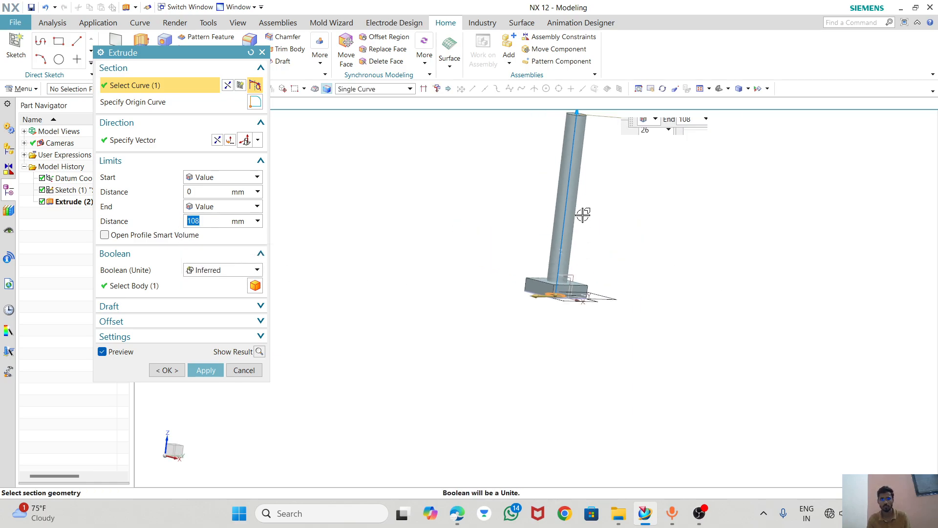
left_click(204, 371)
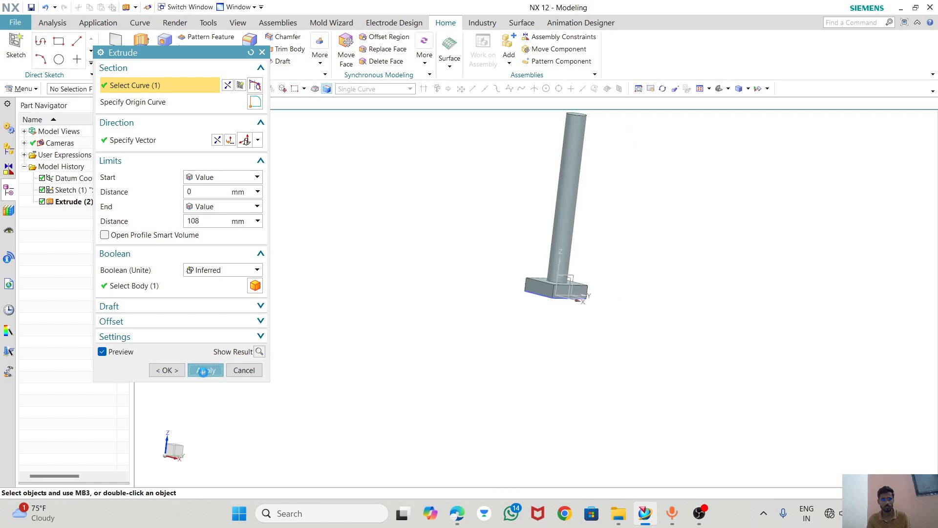
left_click(231, 372)
Start a new sketch on the vertical XZ datum plane through the centre of the bolt head.
middle_click_drag(530, 259, 419, 304)
scroll(498, 356, "up", 5)
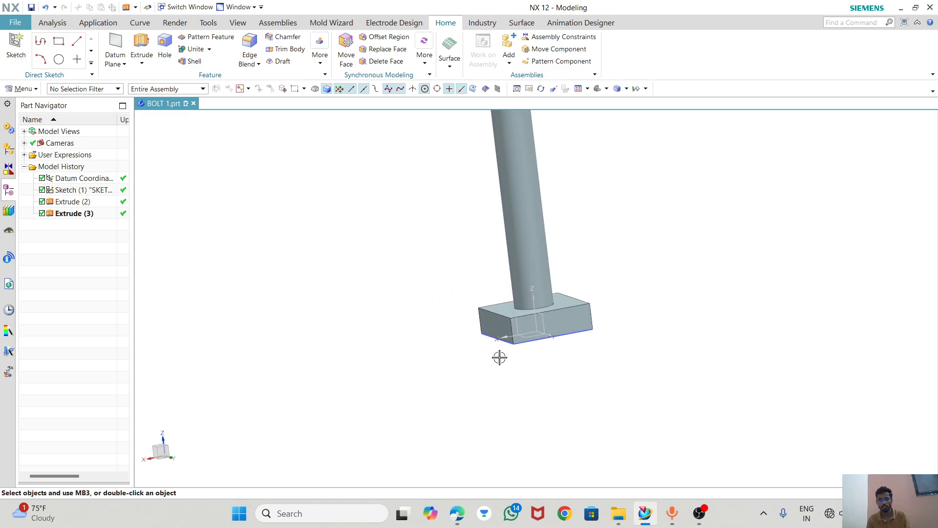
scroll(484, 323, "down", 5)
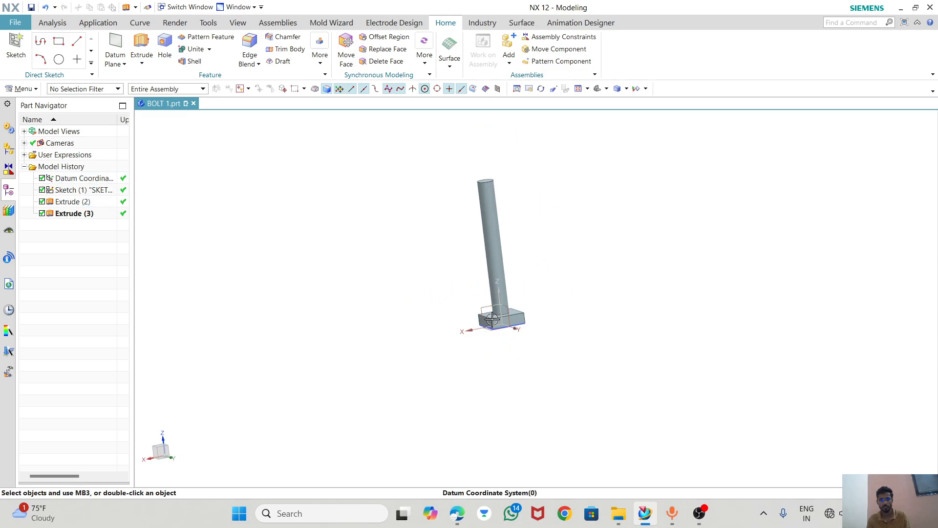
left_click(16, 44)
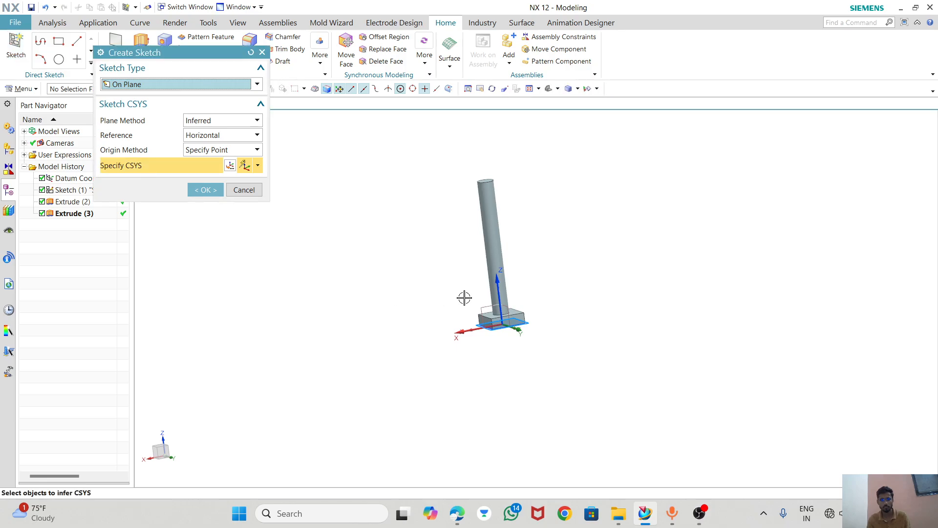
left_click(504, 320)
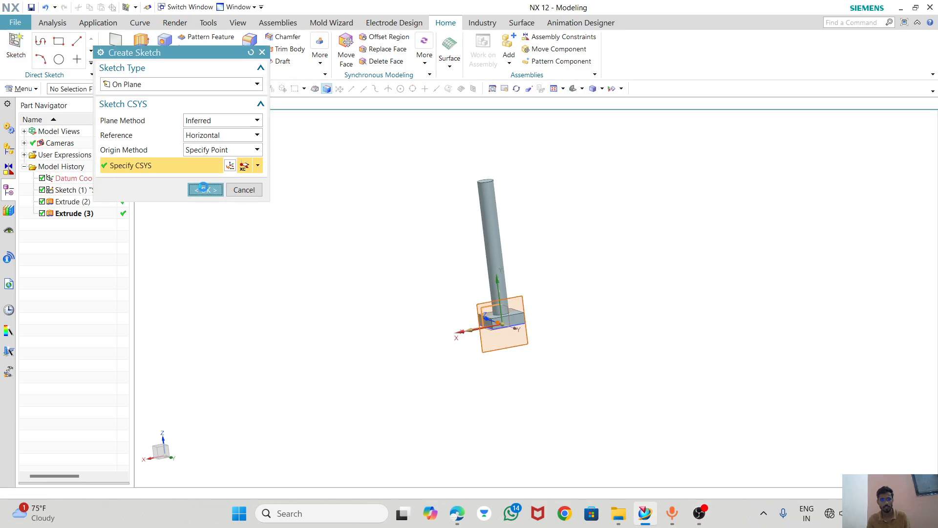
left_click(205, 190)
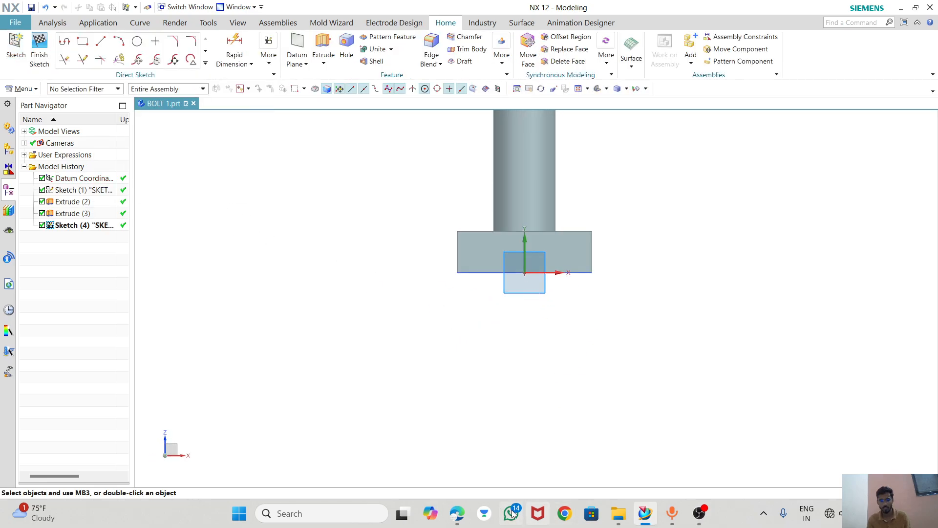
Check the bolt drawing in BOOK.pdf, return to NX and project the head's base outline and one side edge into the sketch.
left_click(466, 510)
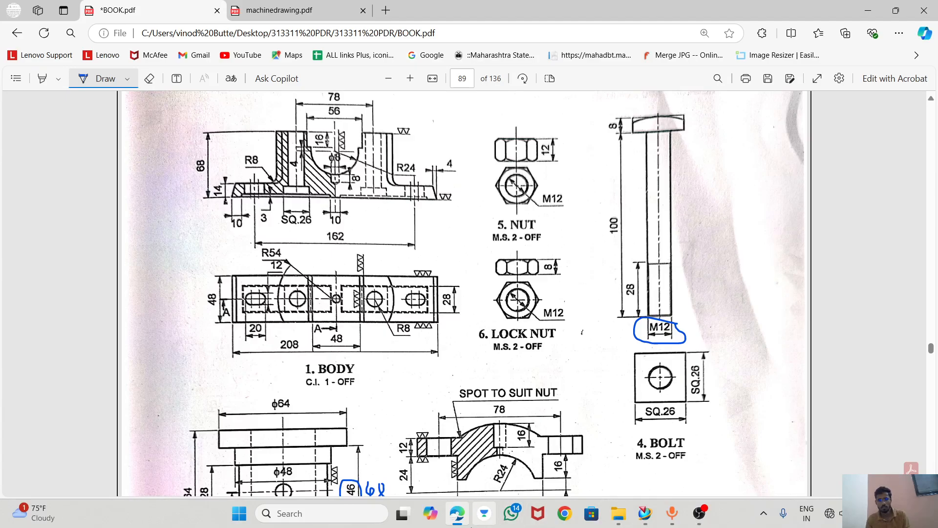
mouse_move(446, 522)
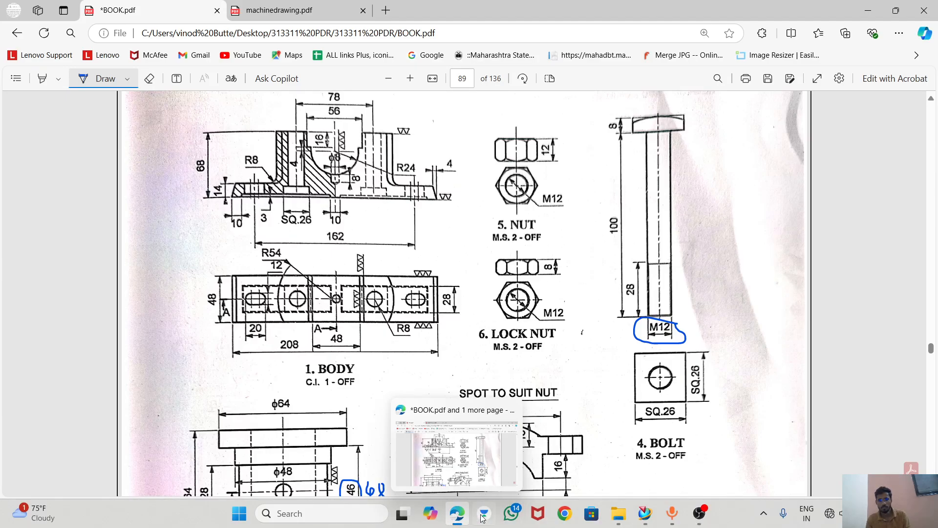
left_click(643, 512)
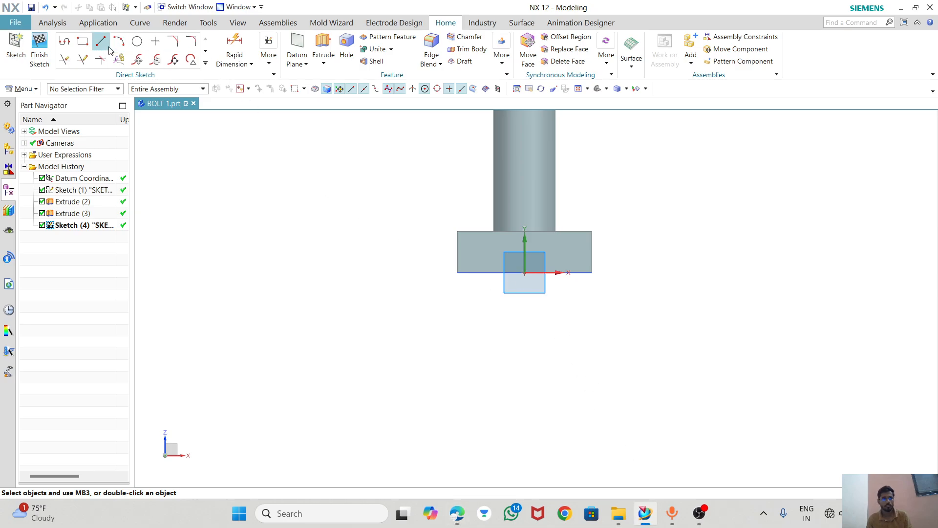
scroll(546, 283, "up", 4)
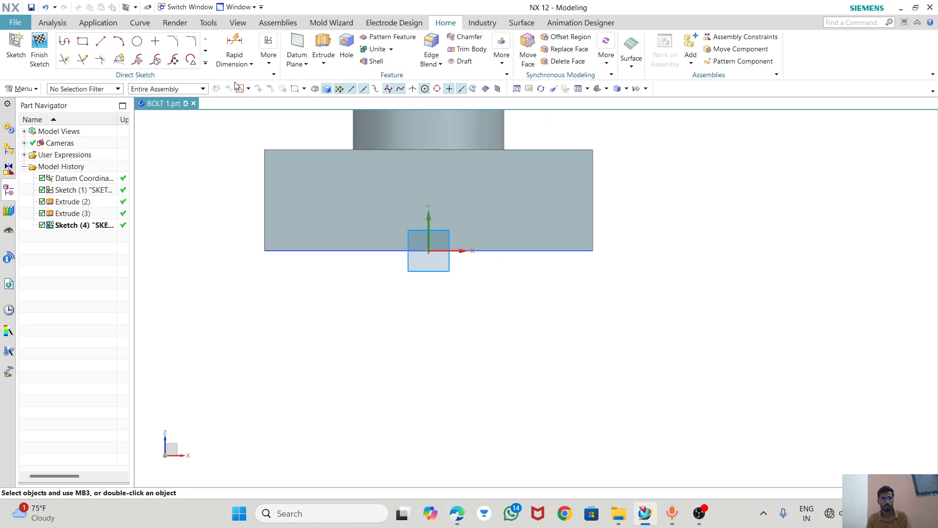
left_click(205, 63)
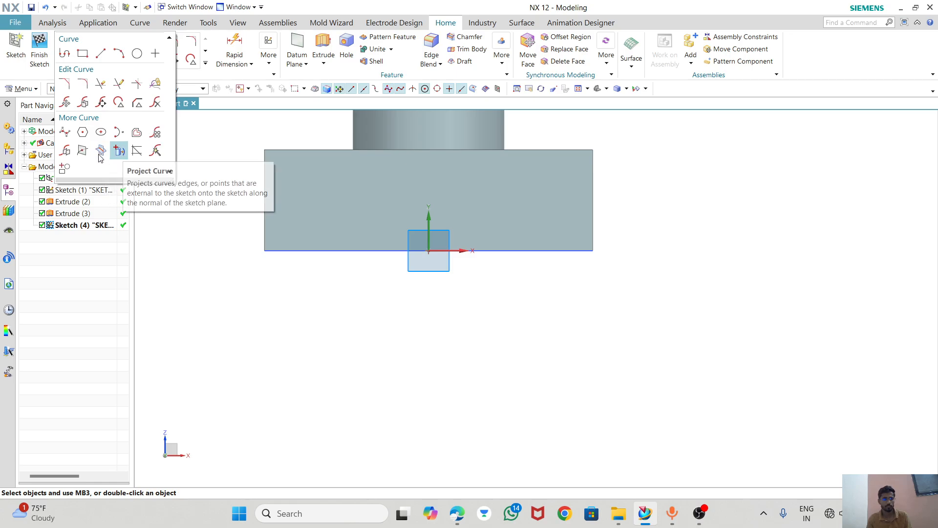
left_click(117, 151)
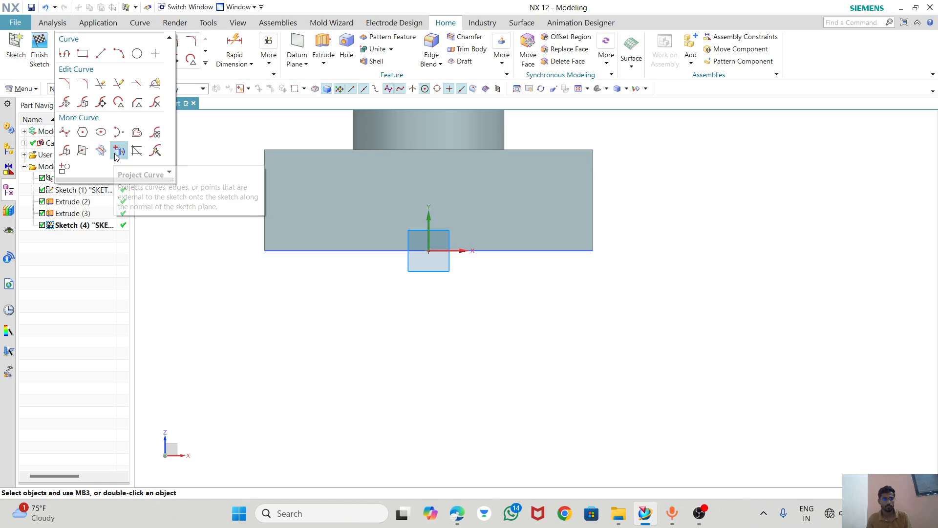
left_click(521, 249)
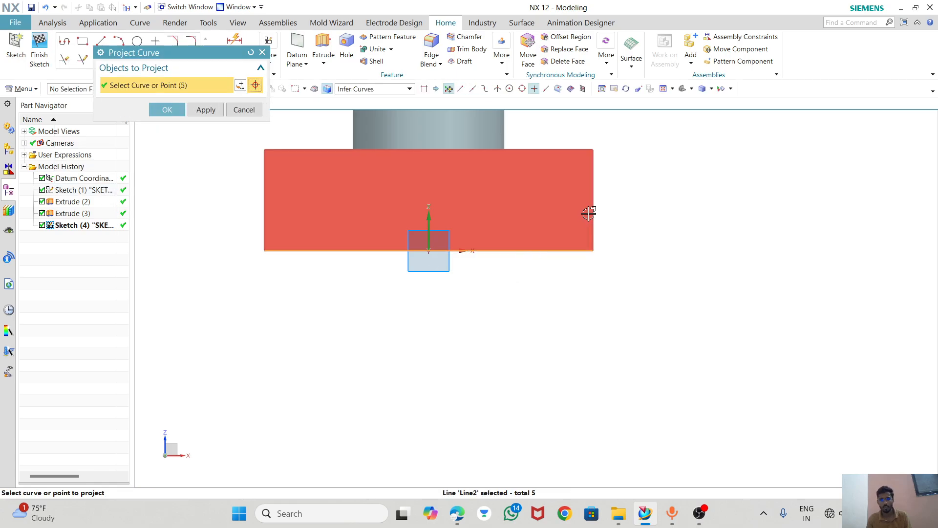
left_click(171, 111)
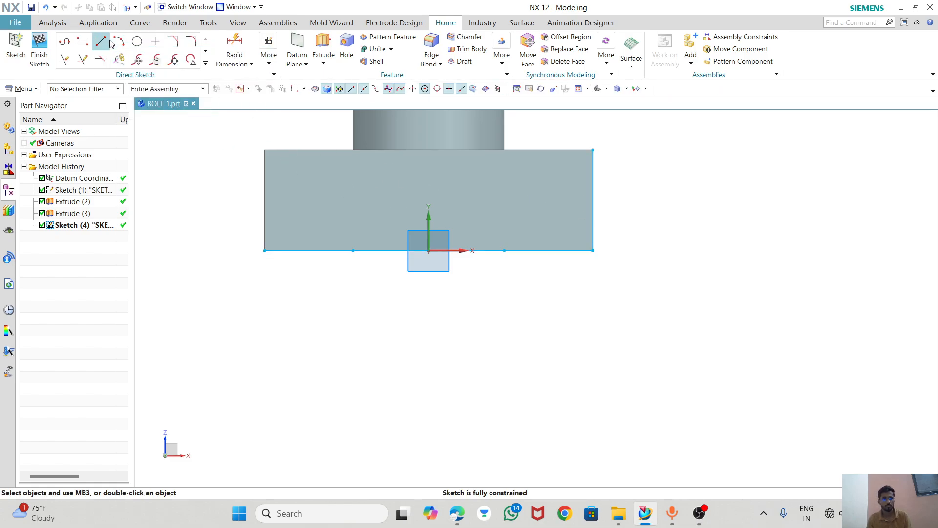
Draw a shallow three-point arc between the head's two side edges, bulging down to the base line at the middle.
left_click(191, 41)
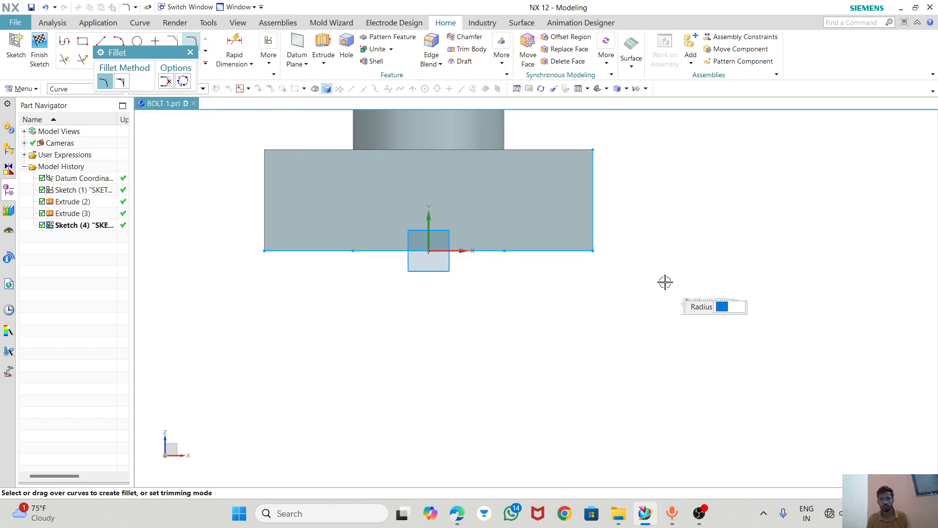
left_click(119, 41)
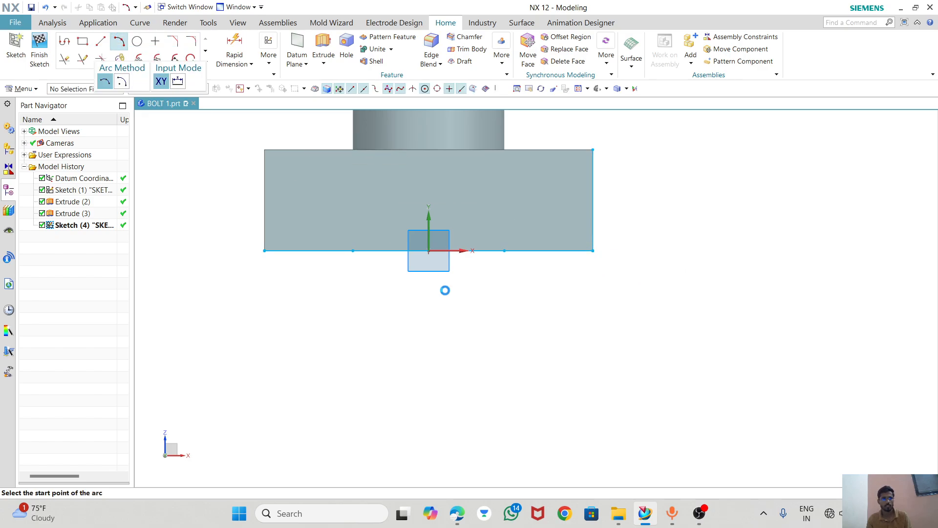
left_click(263, 231)
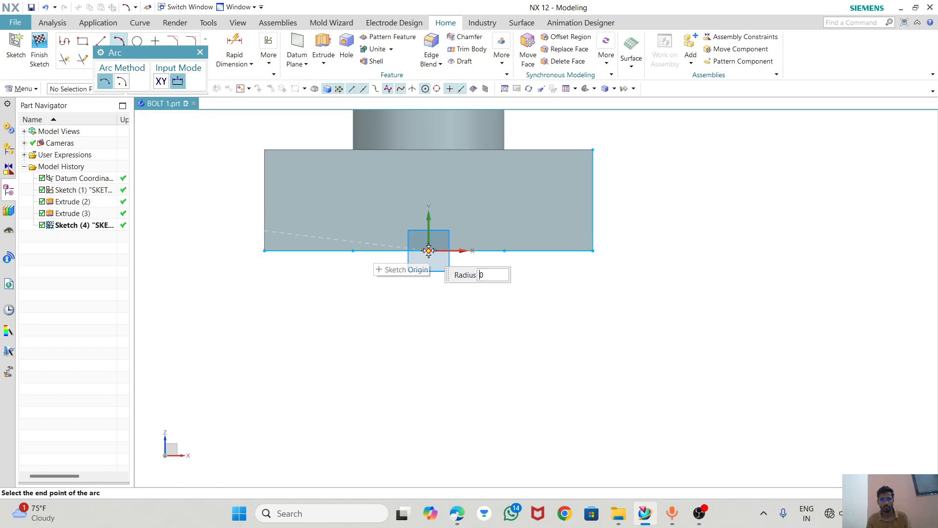
left_click(594, 232)
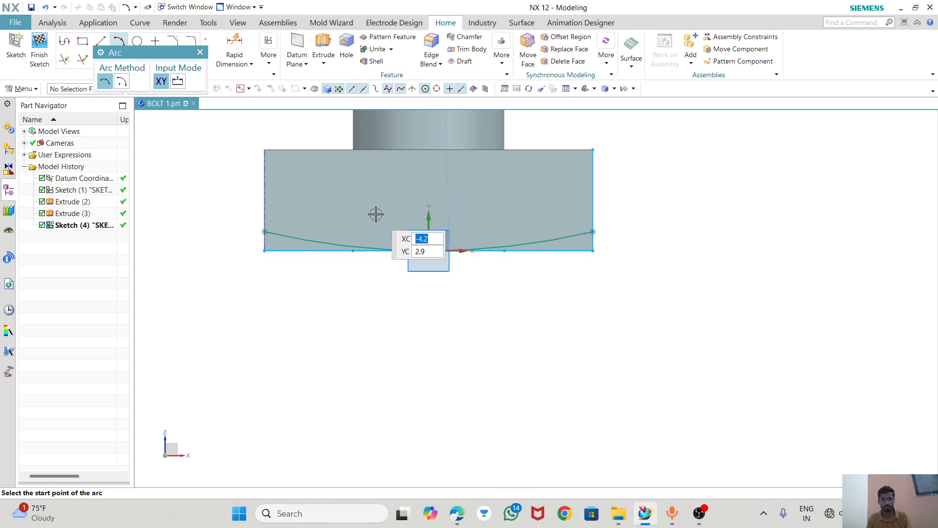
scroll(282, 221, "up", 2)
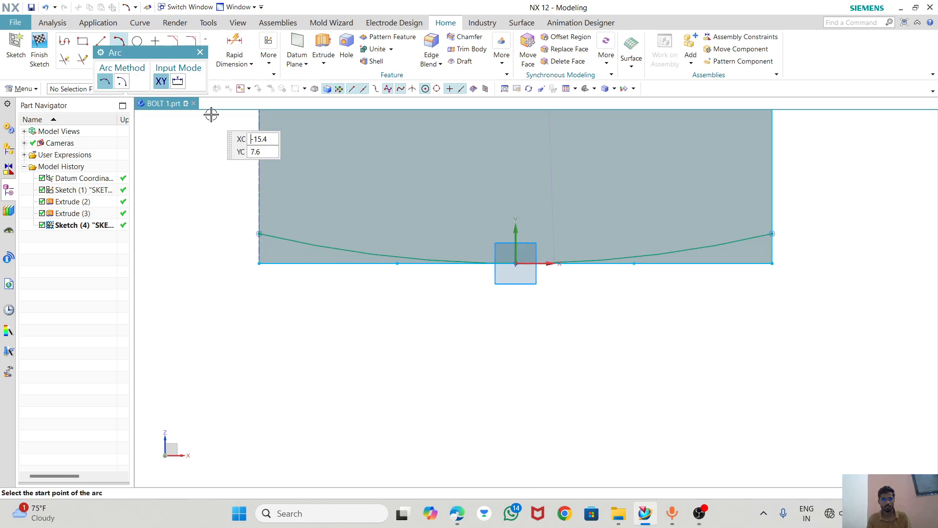
left_click(201, 52)
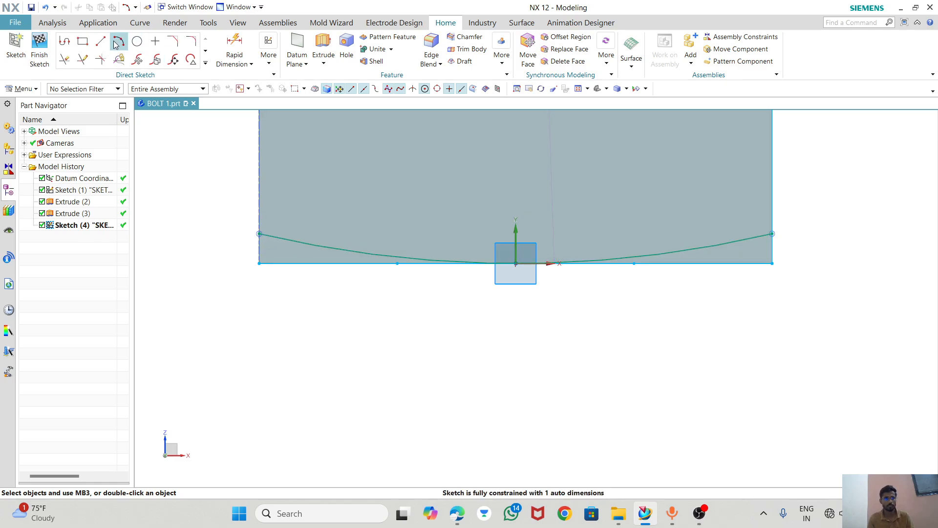
Draw a horizontal line about 2.2 mm outward from the head's lower left corner and a vertical line about 3.4 mm up from its end.
left_click(100, 41)
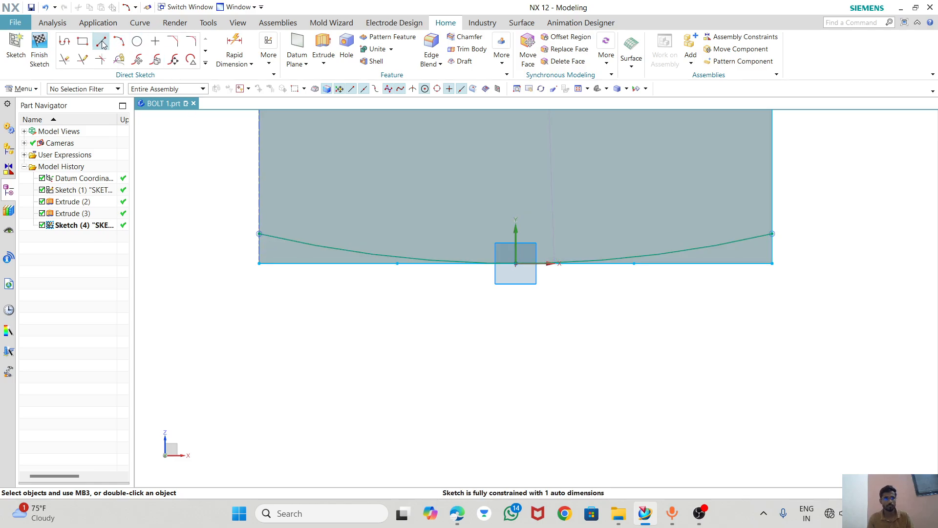
left_click(257, 264)
left_click(216, 262)
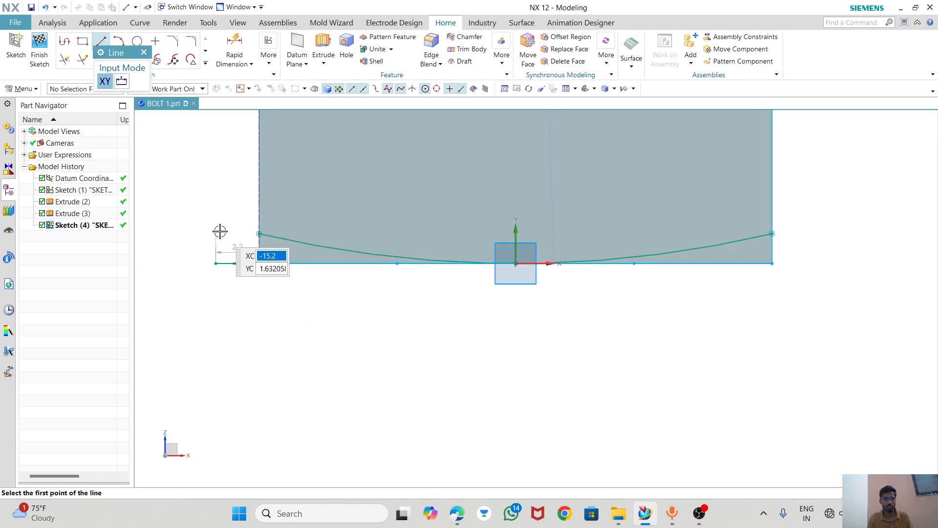
left_click(215, 262)
left_click(216, 196)
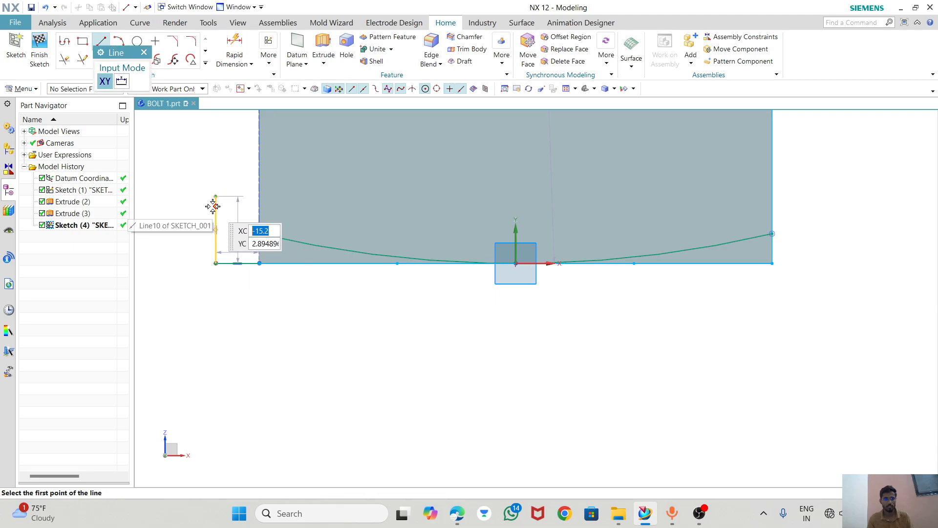
left_click(143, 52)
left_click(82, 59)
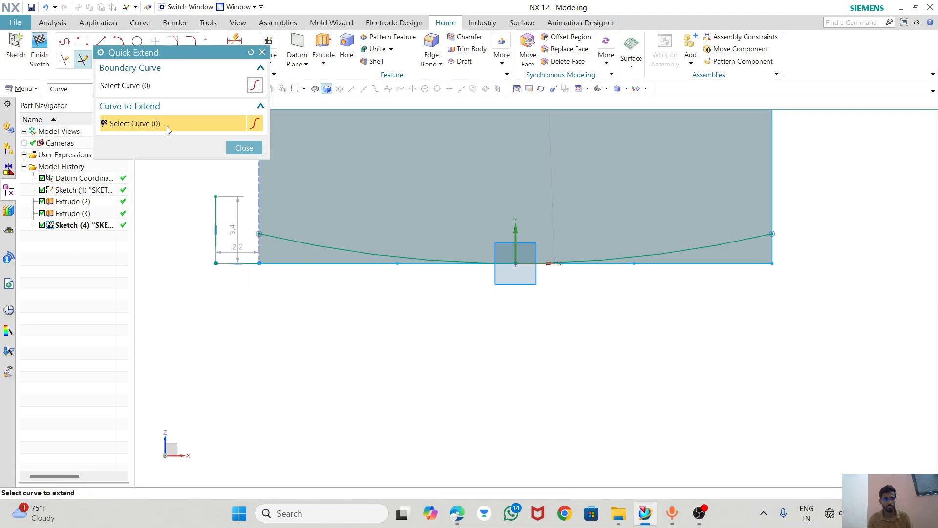
left_click(261, 53)
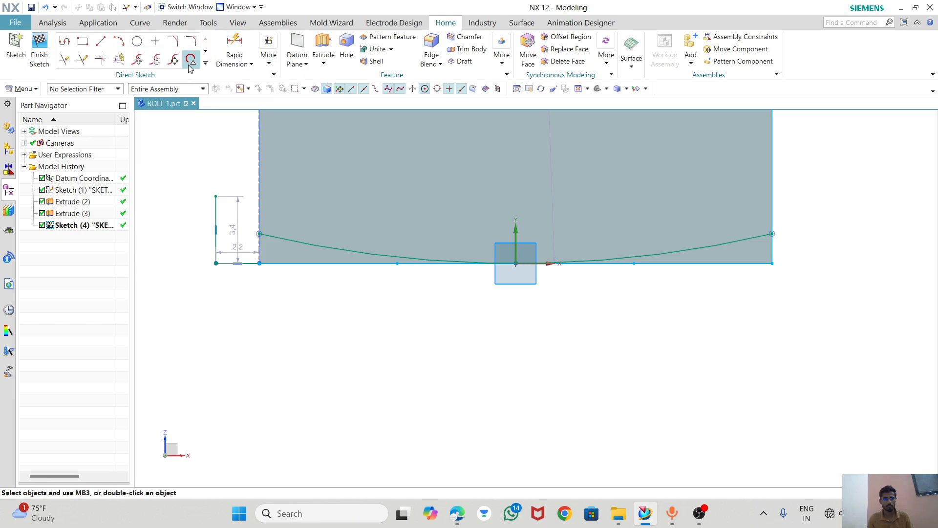
Extend the arc outward from the head's side edge to meet the short vertical line.
left_click(81, 61)
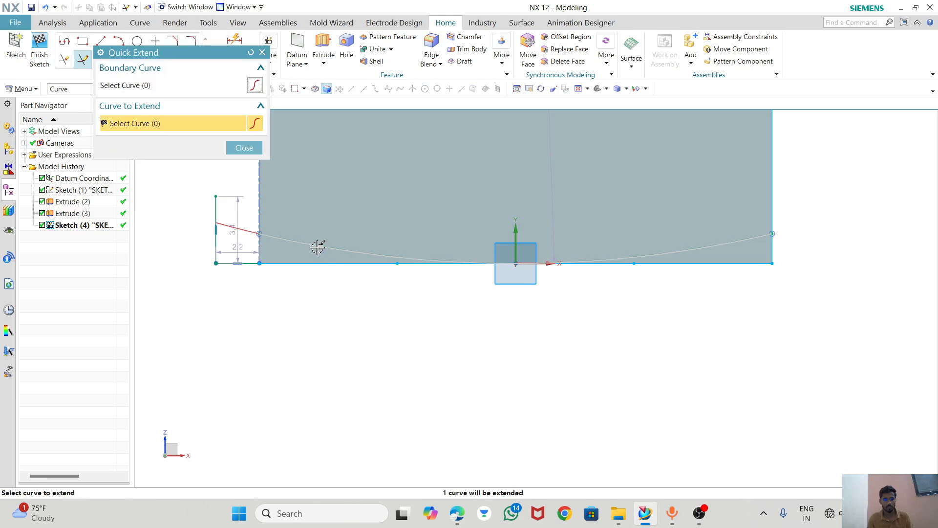
left_click(282, 240)
left_click(243, 148)
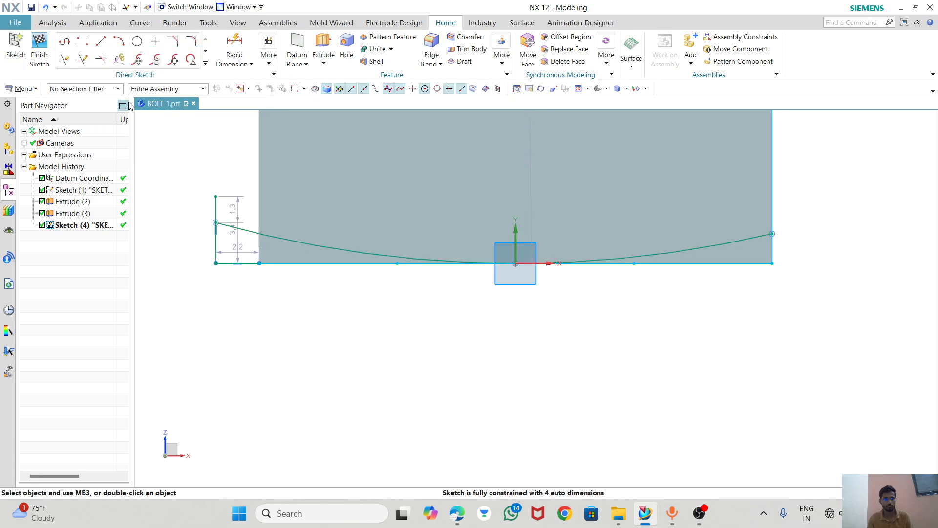
Trim the vertical line above the arc, the arc's half beyond the centre, and the projected base line on that same side.
left_click(68, 62)
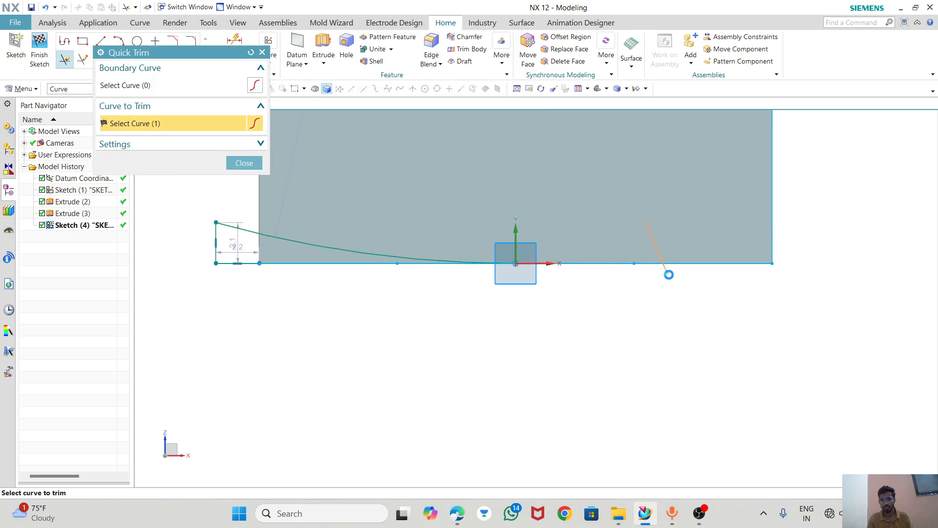
left_click(668, 274)
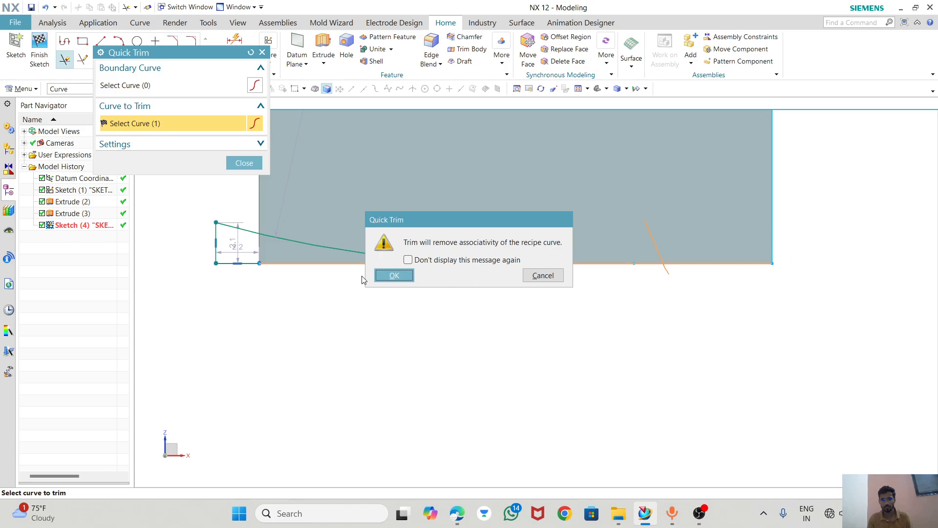
left_click(386, 275)
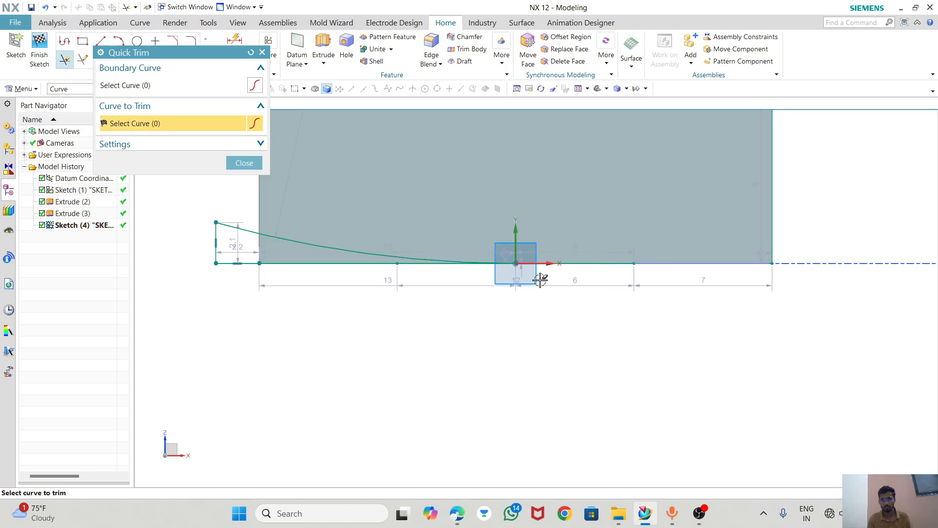
scroll(540, 280, "up", 5)
left_click(239, 161)
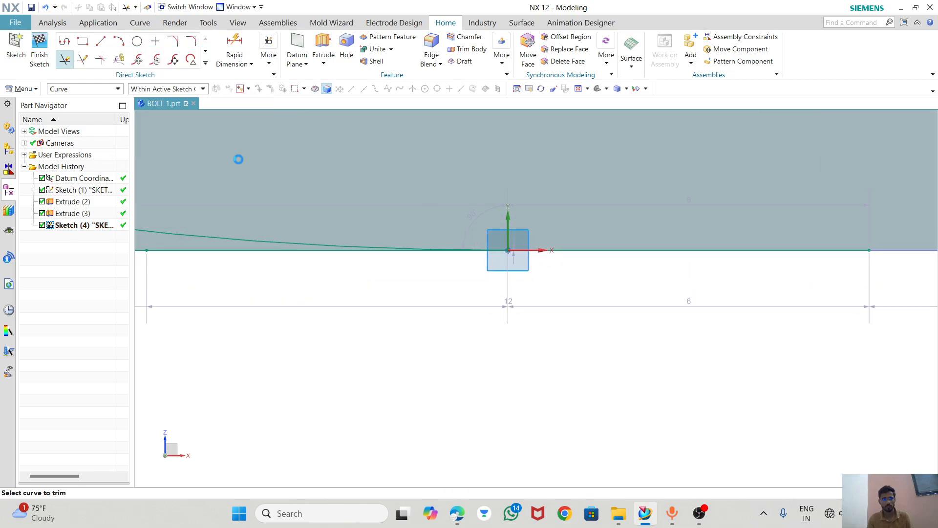
Trim away the projected side edge on the far side of the head and finish the sketch.
left_click(62, 60)
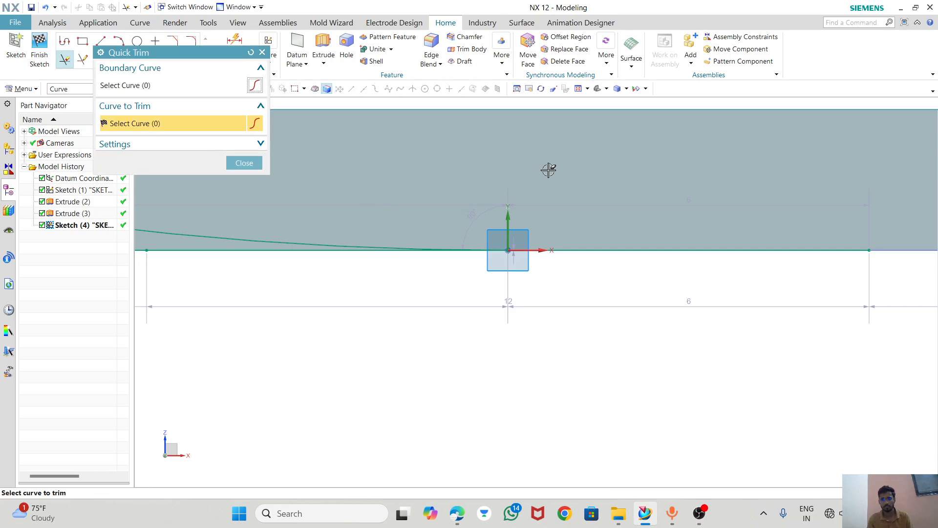
scroll(720, 259, "down", 5)
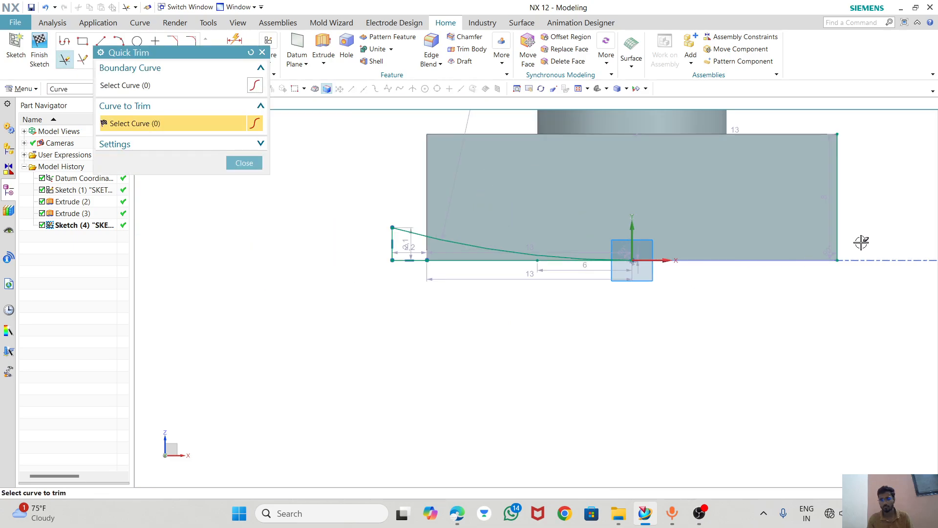
left_click_drag(831, 259, 848, 244)
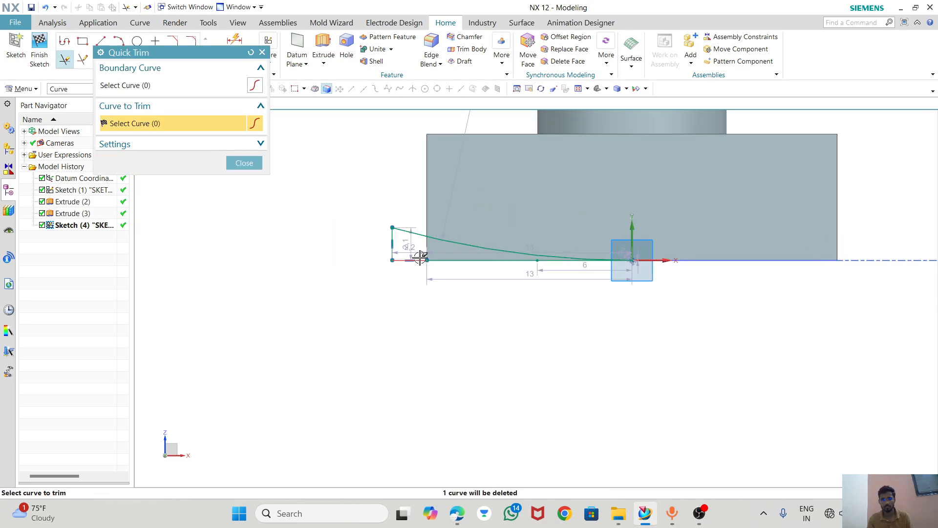
scroll(420, 257, "up", 4)
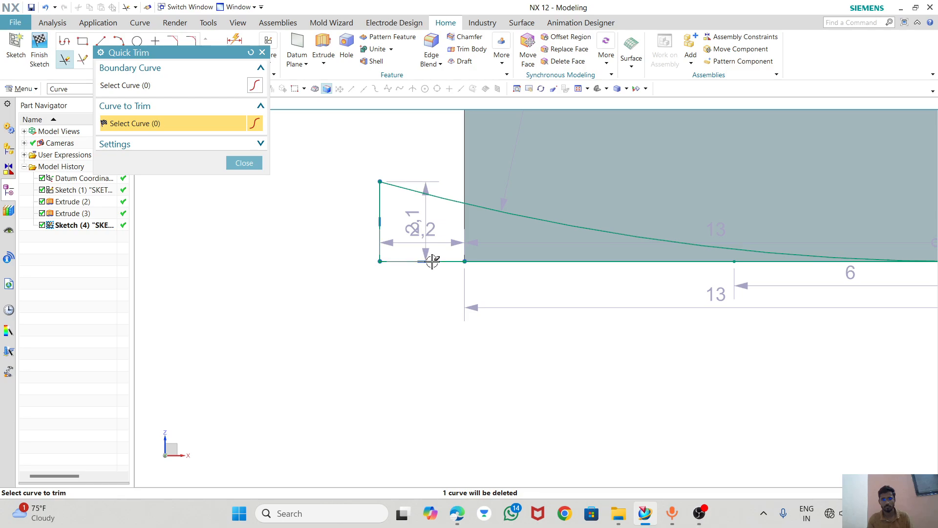
left_click(255, 161)
left_click(39, 59)
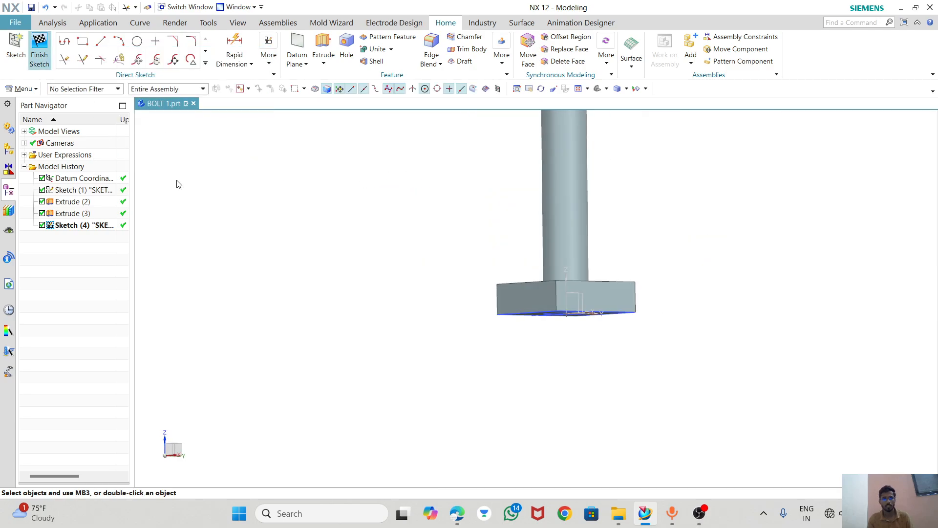
mouse_move(440, 318)
middle_mouse_down()
mouse_move(456, 336)
mouse_move(504, 342)
mouse_move(492, 300)
mouse_move(466, 296)
middle_mouse_up()
scroll(491, 282, "up", 3)
left_click(490, 265)
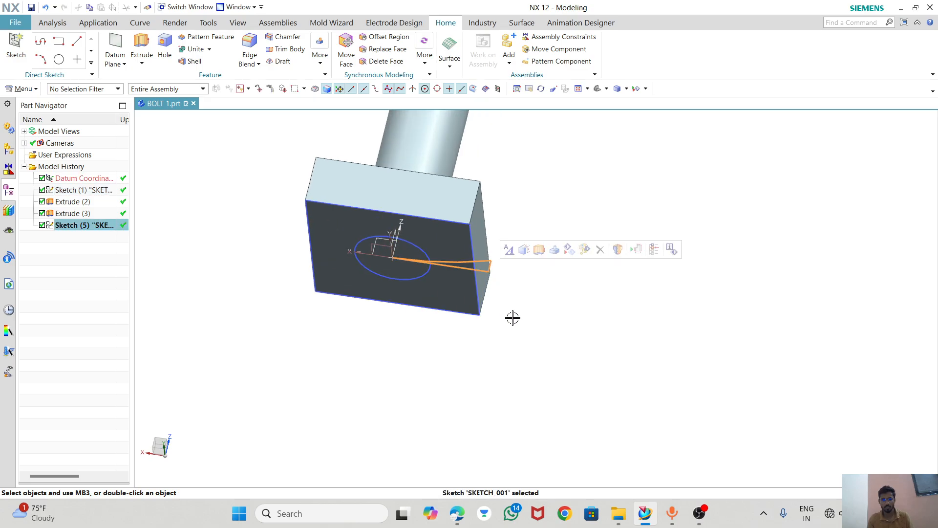
scroll(560, 328, "down", 3)
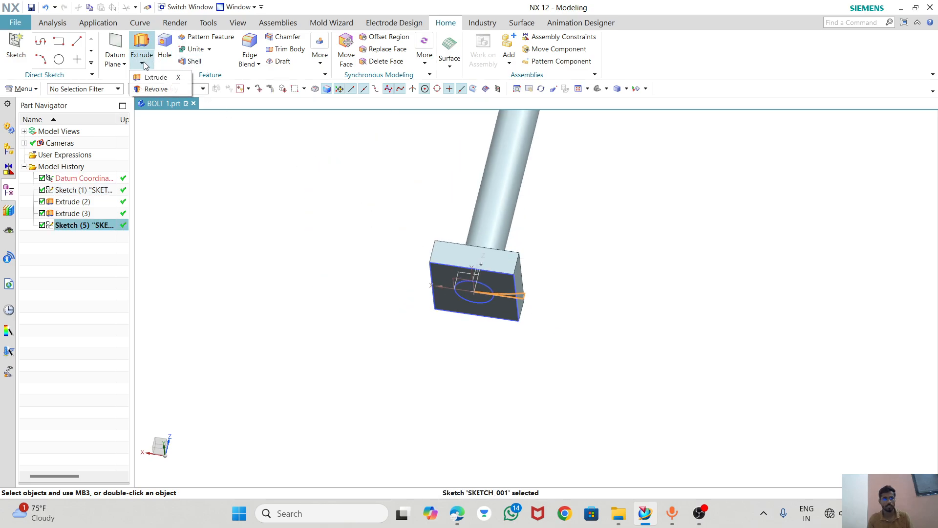
left_click(147, 90)
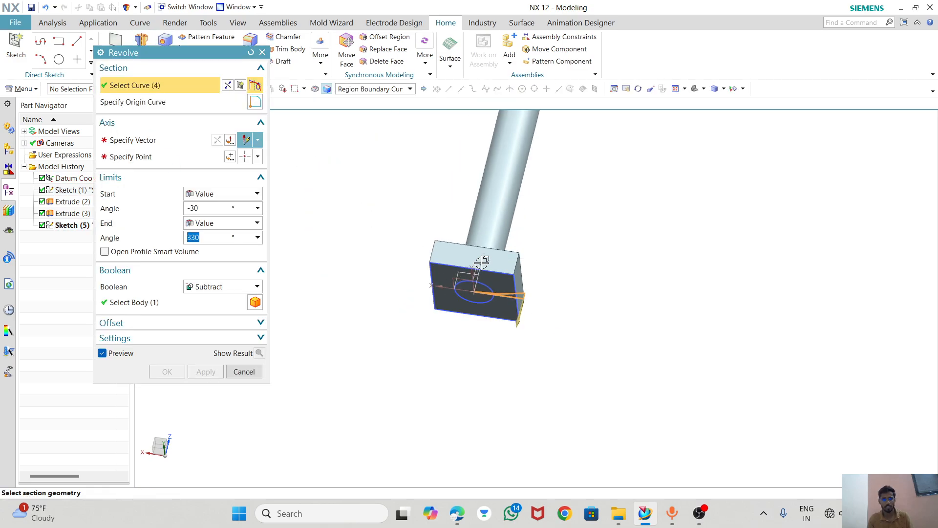
left_click(139, 141)
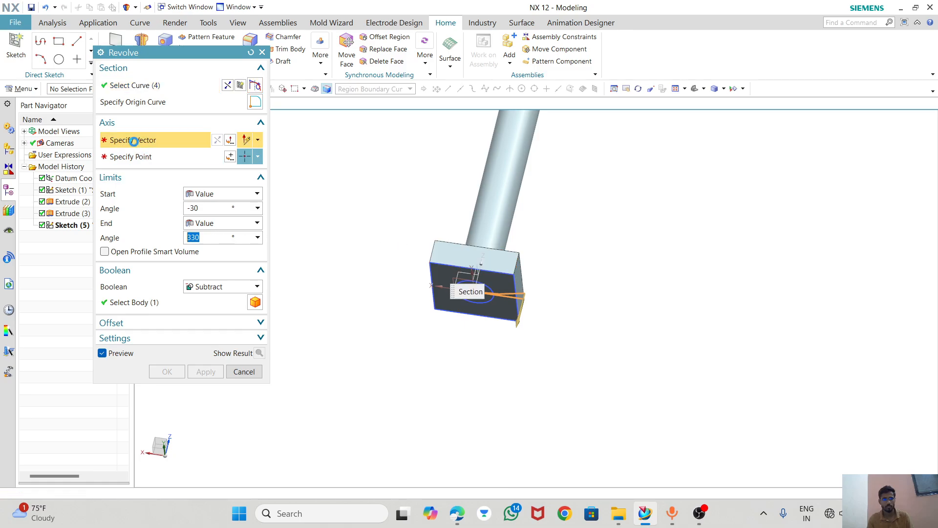
left_click(482, 264)
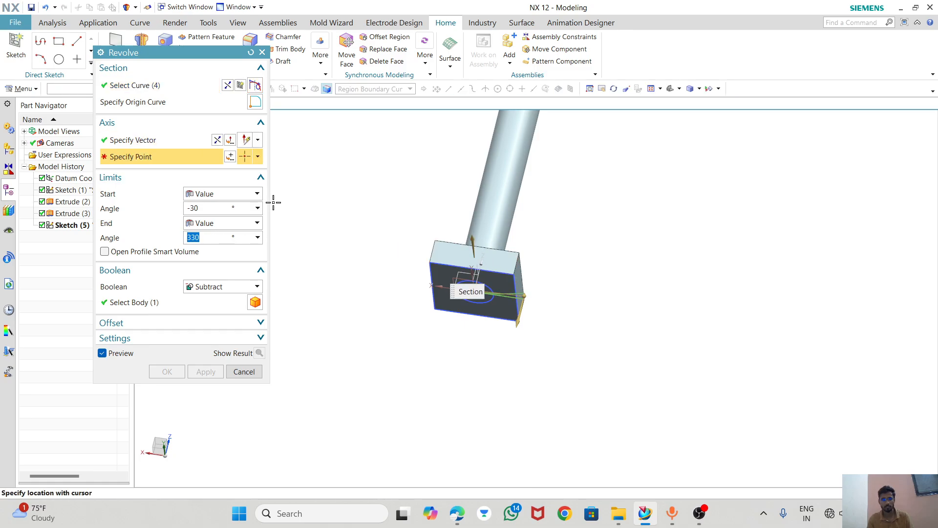
left_click(250, 53)
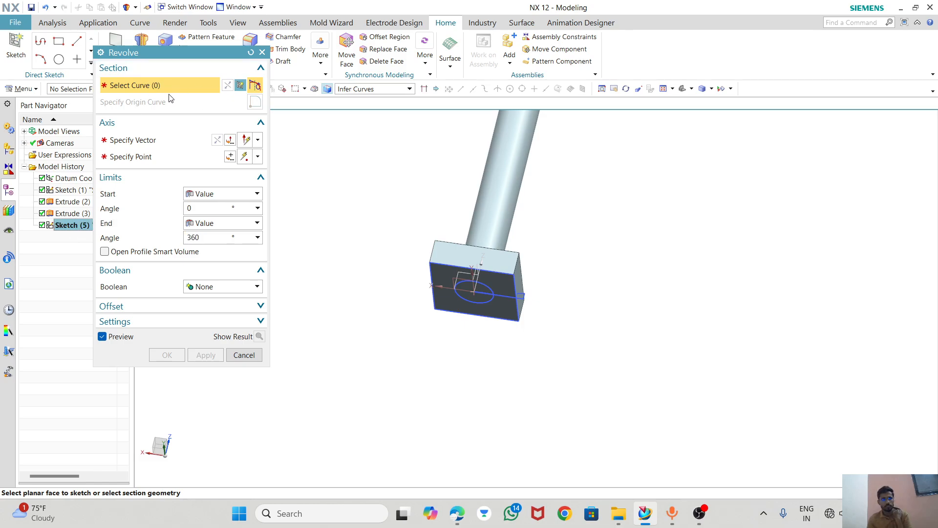
Select the profile sketch's closed region as the Revolve section, using the Region Boundary Curve rule.
left_click(525, 294)
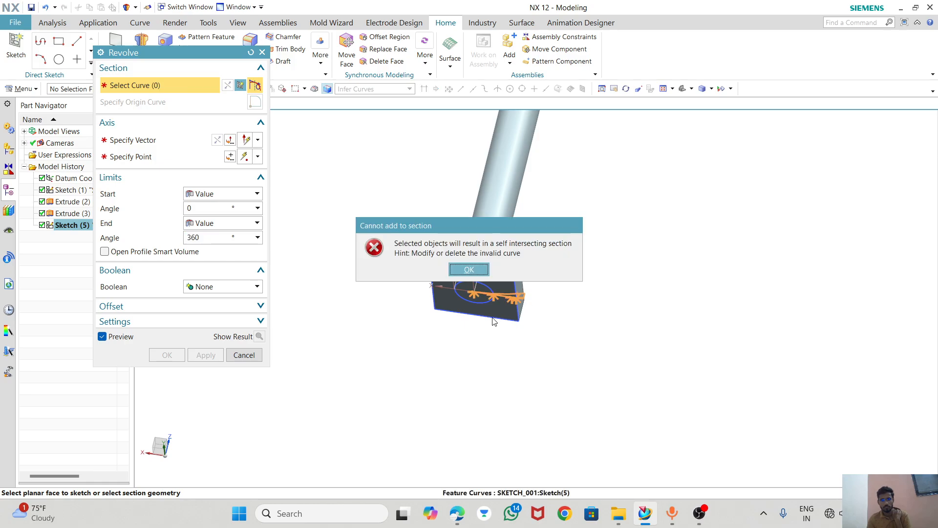
left_click(473, 274)
scroll(534, 299, "up", 3)
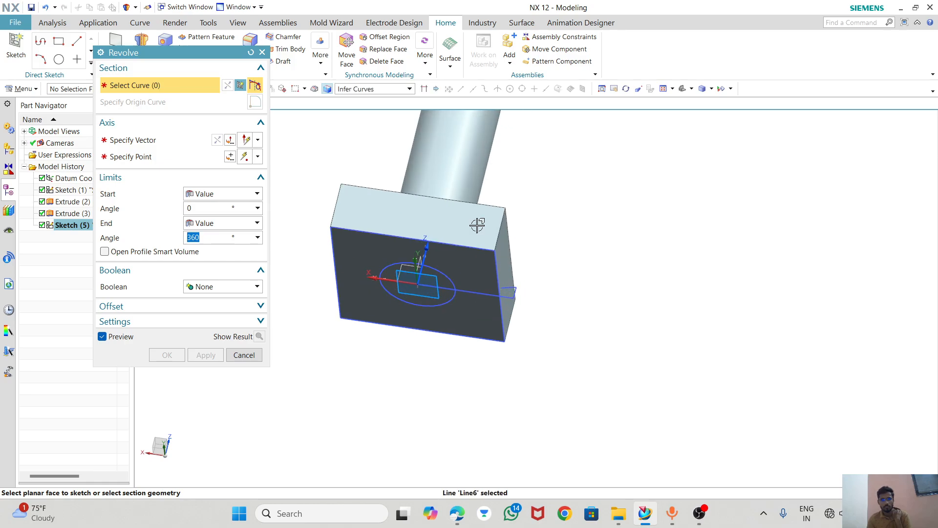
left_click(382, 91)
left_click(374, 172)
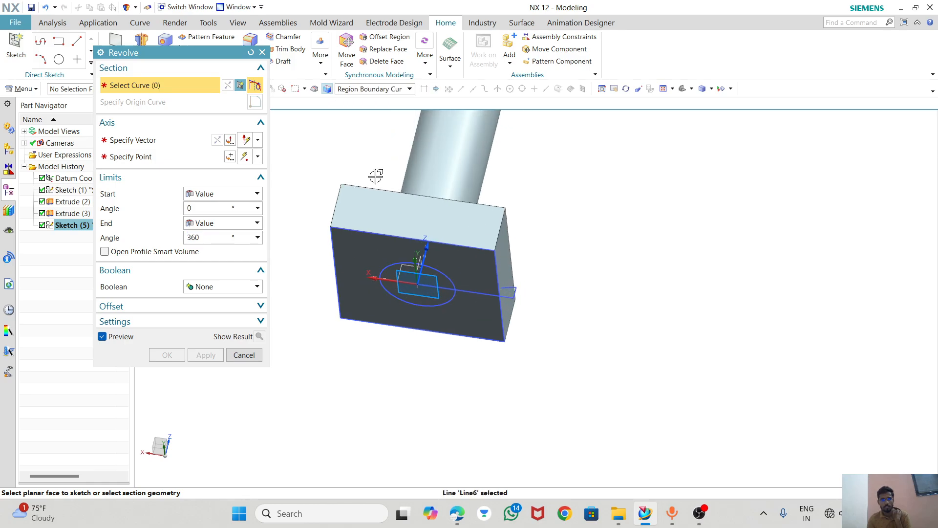
scroll(516, 295, "up", 3)
left_click(489, 272)
scroll(611, 292, "down", 3)
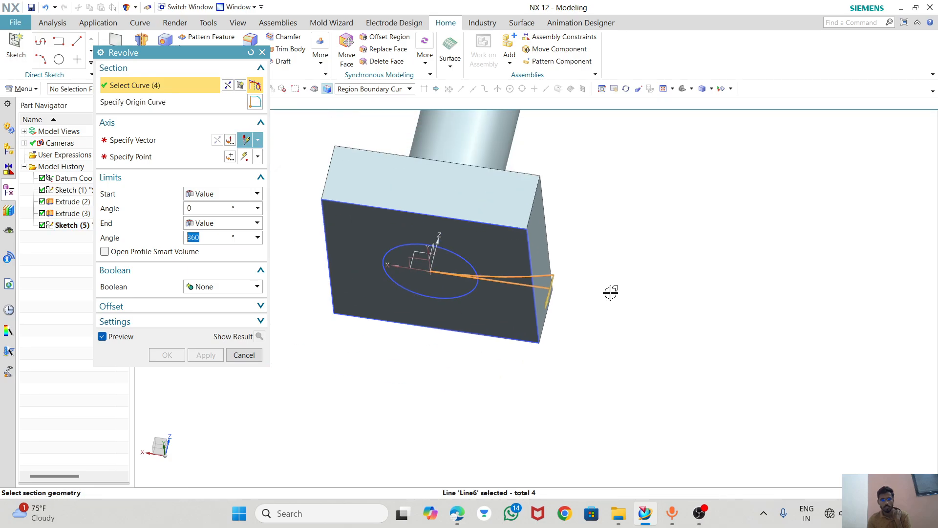
Try to revolve the section from 0 to 360° about the vertical Z axis, subtracting it from the bolt body.
left_click(149, 141)
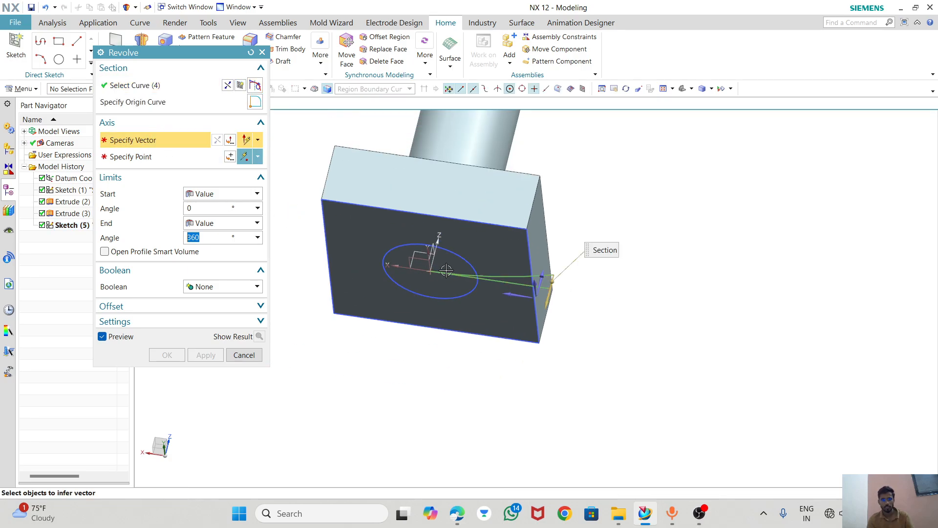
left_click(437, 243)
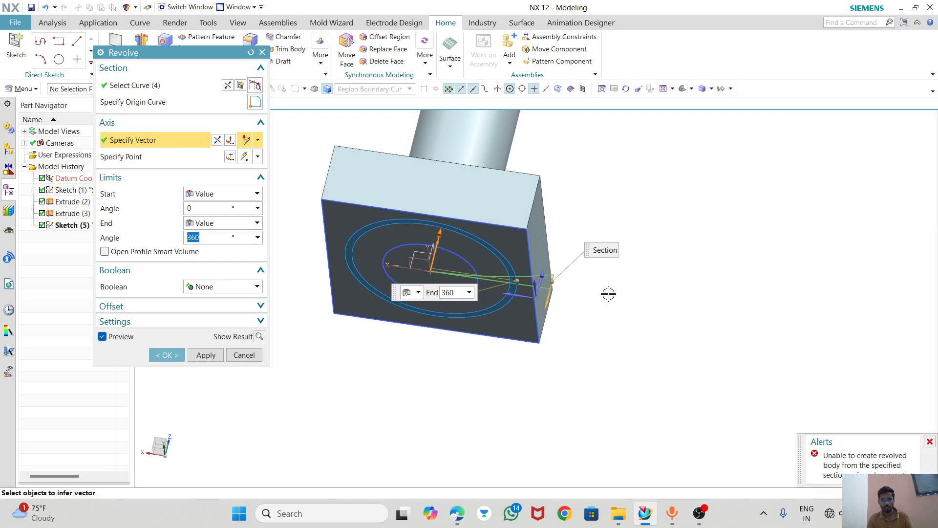
middle_click_drag(467, 305, 506, 169)
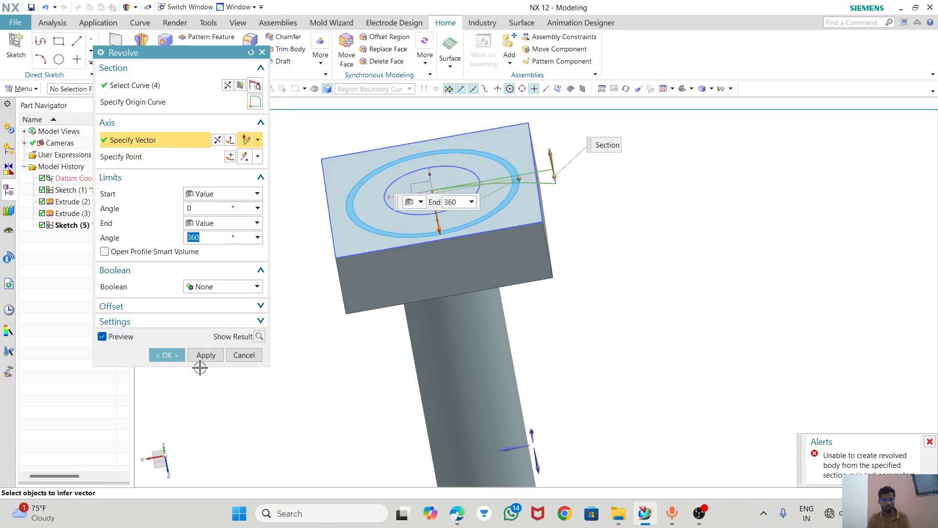
left_click(229, 288)
left_click(221, 321)
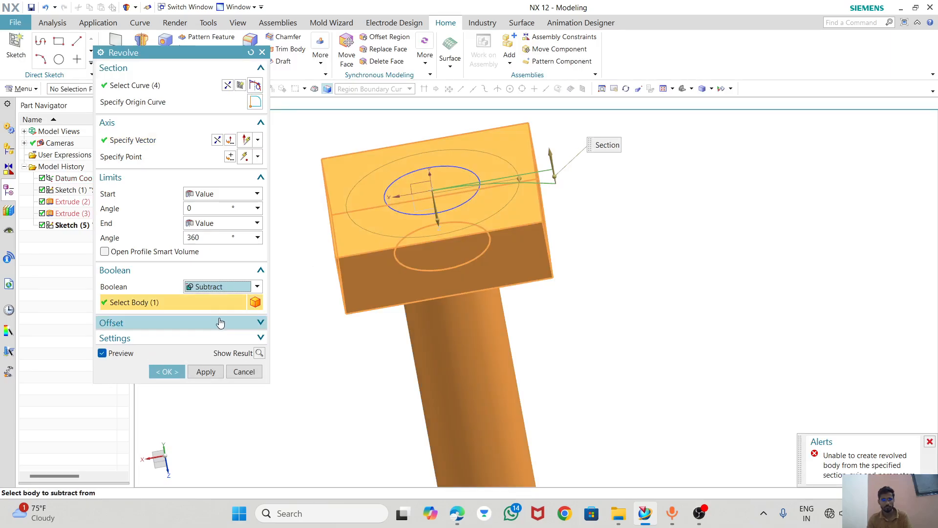
left_click(164, 371)
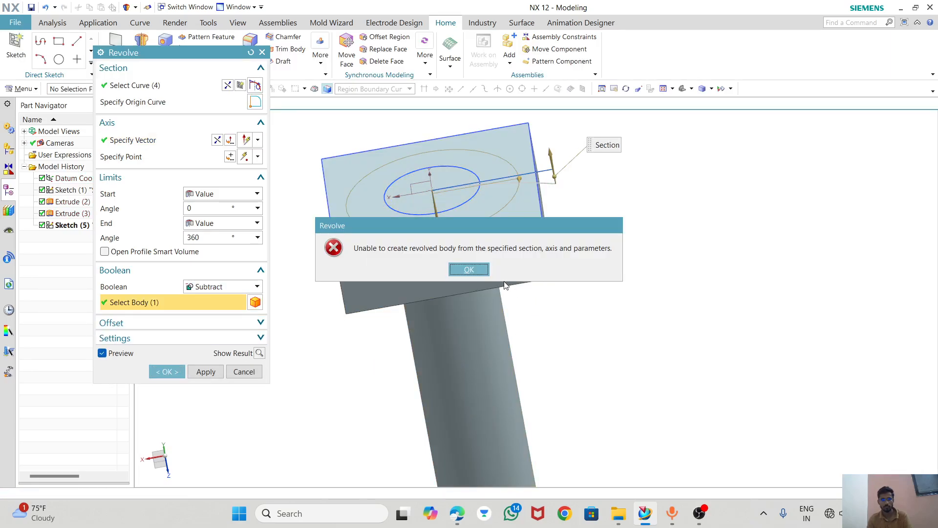
left_click(468, 270)
left_click(244, 371)
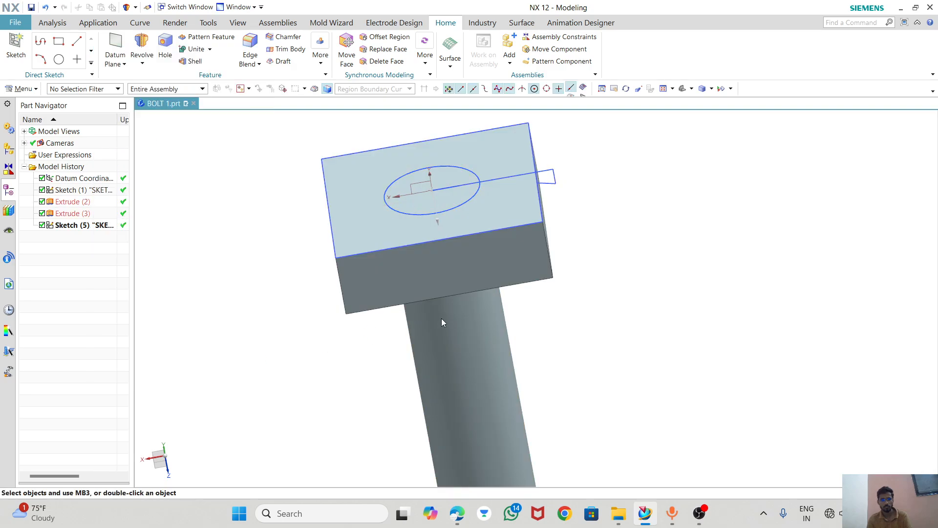
Reopen the profile sketch and trim the short horizontal line extending outward from the head's lower corner.
double_click(552, 168)
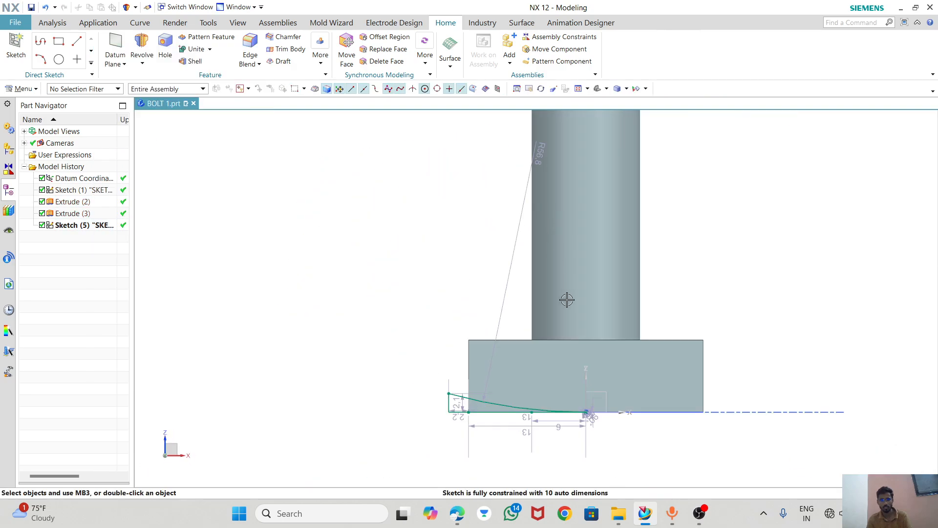
scroll(513, 374, "up", 6)
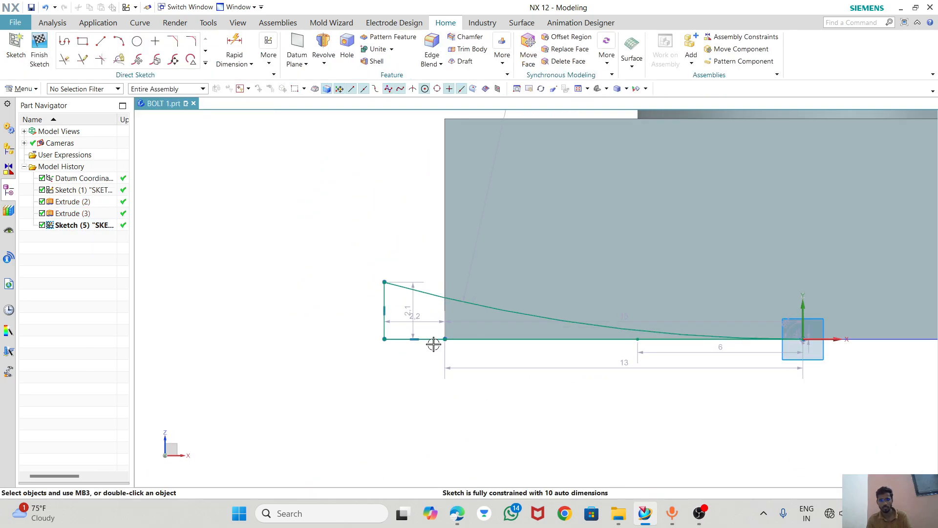
left_click(64, 59)
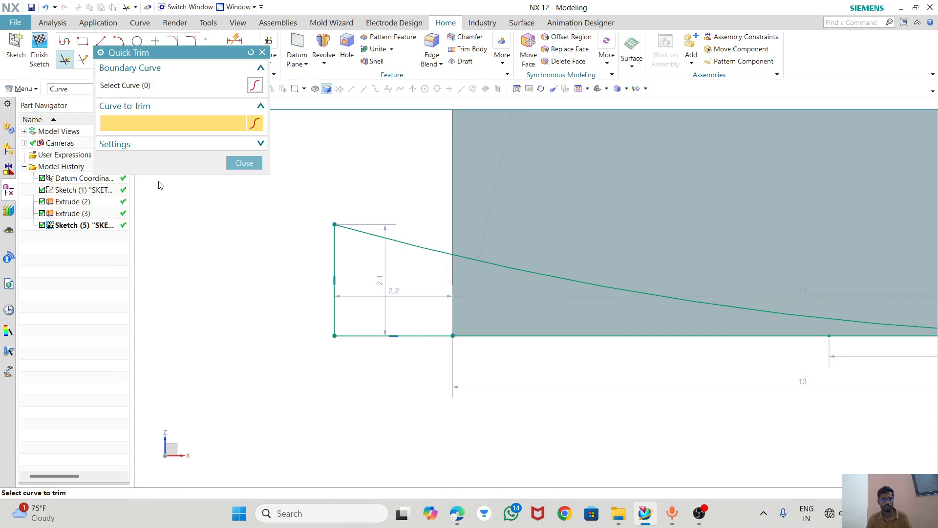
left_click_drag(389, 320, 392, 346)
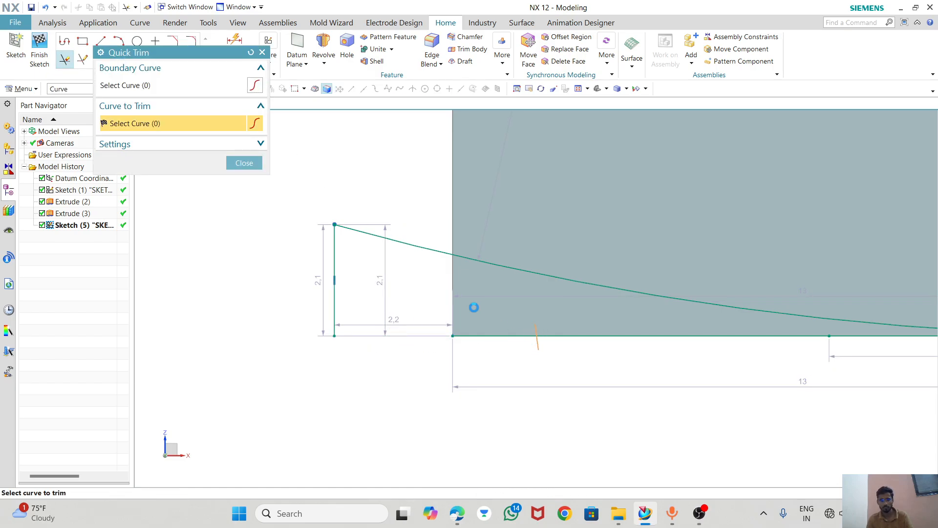
left_click(245, 162)
Sketch a vertical line about 1.2 mm down from the origin and a horizontal line about 17.1 mm long from its lower end past the head.
scroll(295, 228, "down", 3)
scroll(708, 303, "up", 4)
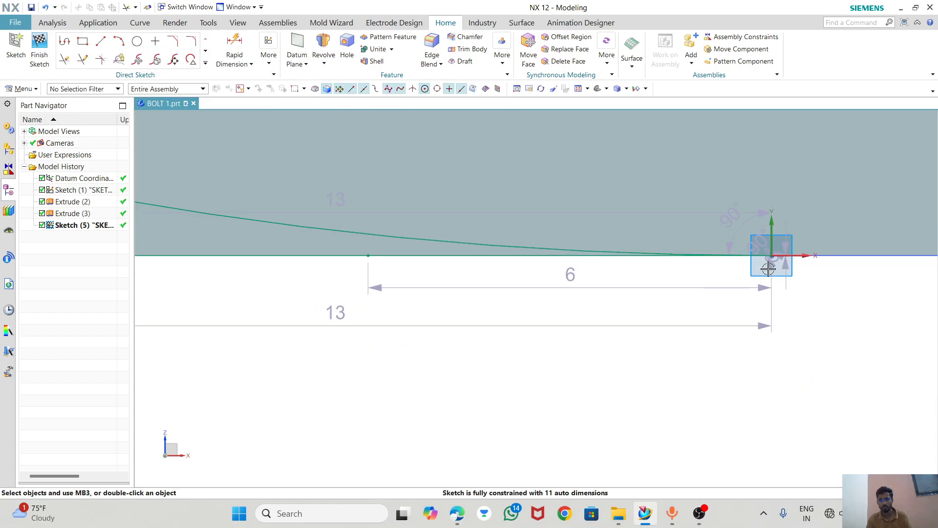
left_click(101, 41)
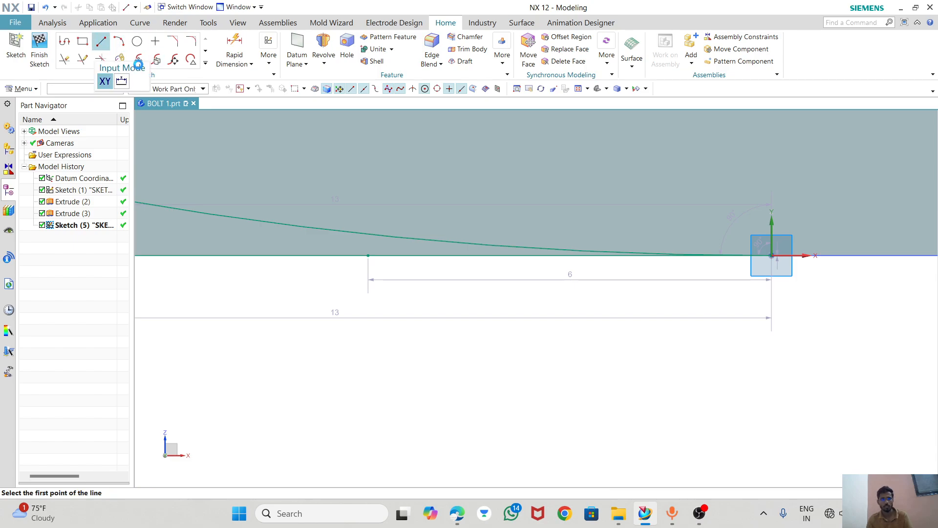
left_click(772, 255)
left_click(771, 339)
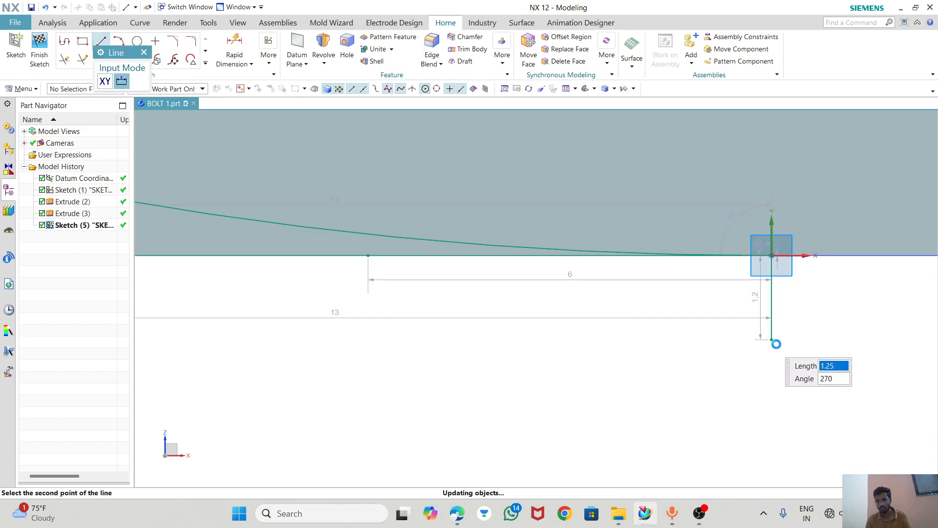
scroll(793, 371, "down", 1)
left_click(787, 342)
scroll(889, 350, "down", 4)
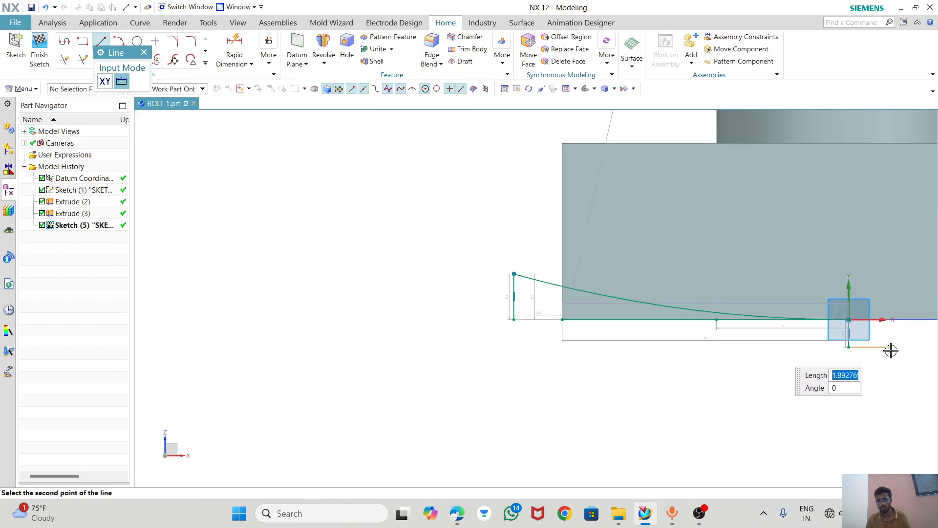
left_click(472, 346)
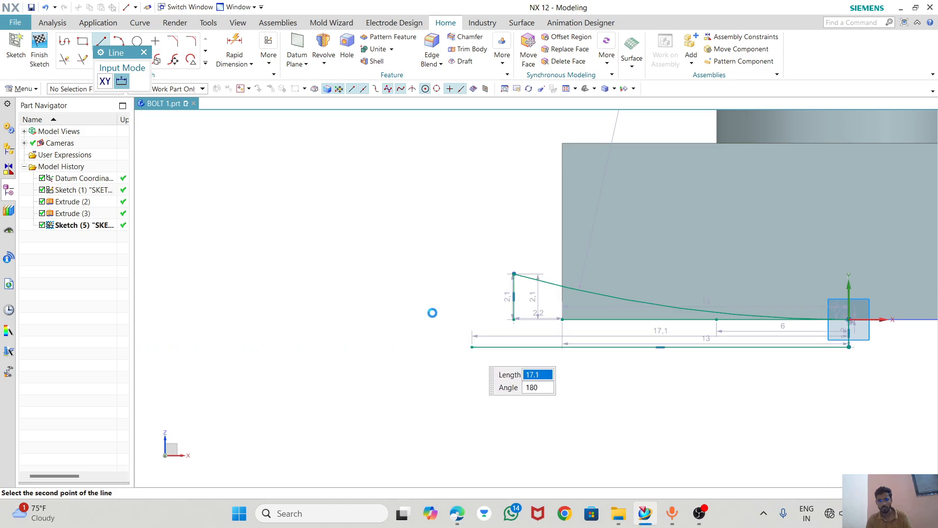
Extend the profile's outer vertical line to the new horizontal line and trim the horizontal line's overhanging end.
left_click(82, 60)
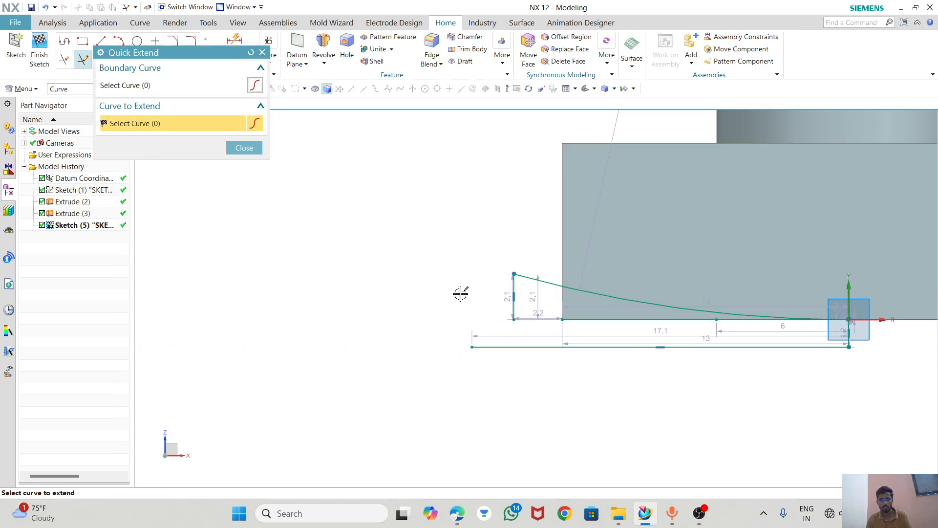
left_click(243, 148)
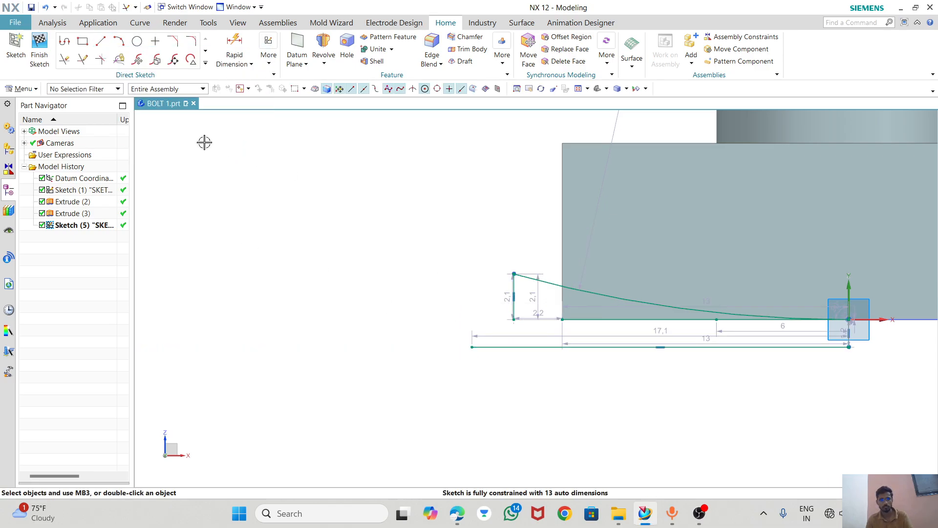
left_click(83, 60)
scroll(557, 325, "up", 3)
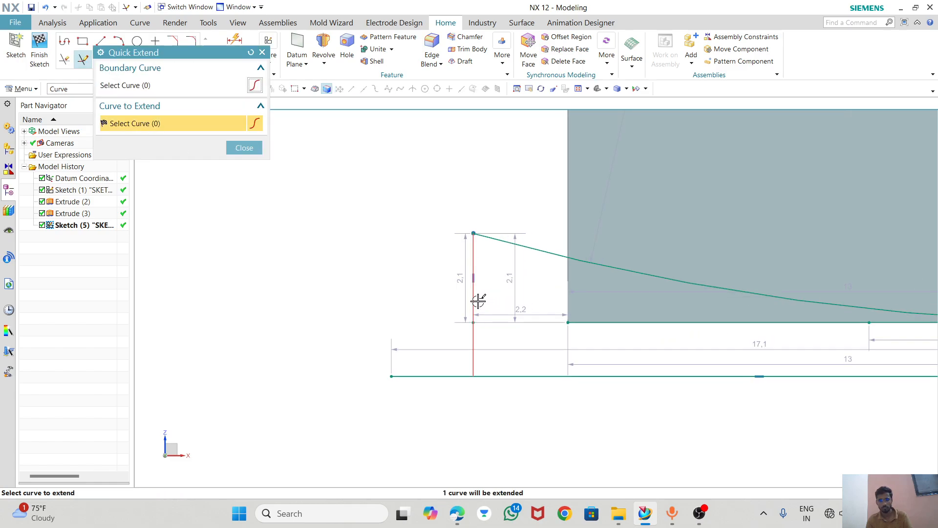
left_click(65, 62)
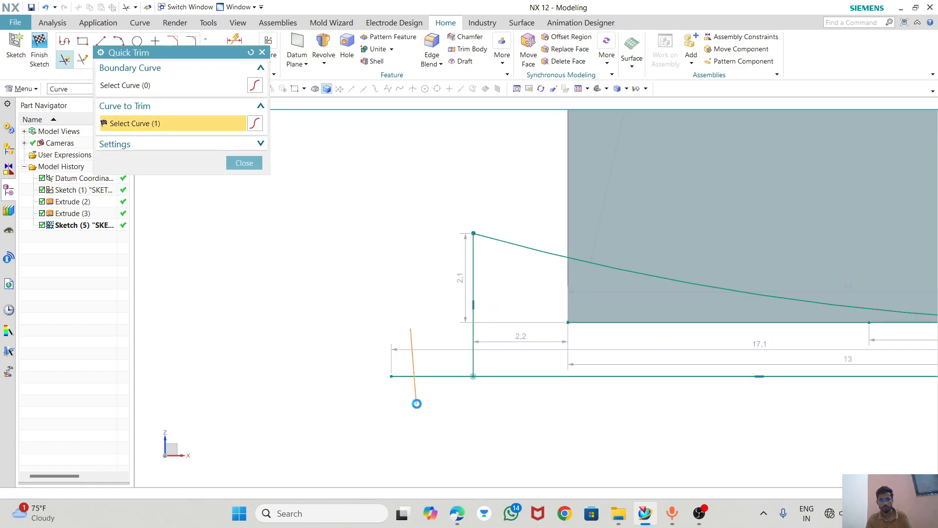
left_click_drag(416, 404, 416, 404)
Trim away the sketch line running along the head's end face to leave one closed profile, and finish the sketch.
scroll(388, 331, "down", 2)
scroll(509, 322, "up", 4)
mouse_move(503, 301)
left_mouse_down()
mouse_move(513, 294)
mouse_move(519, 317)
left_mouse_up()
scroll(523, 317, "down", 2)
scroll(749, 323, "up", 3)
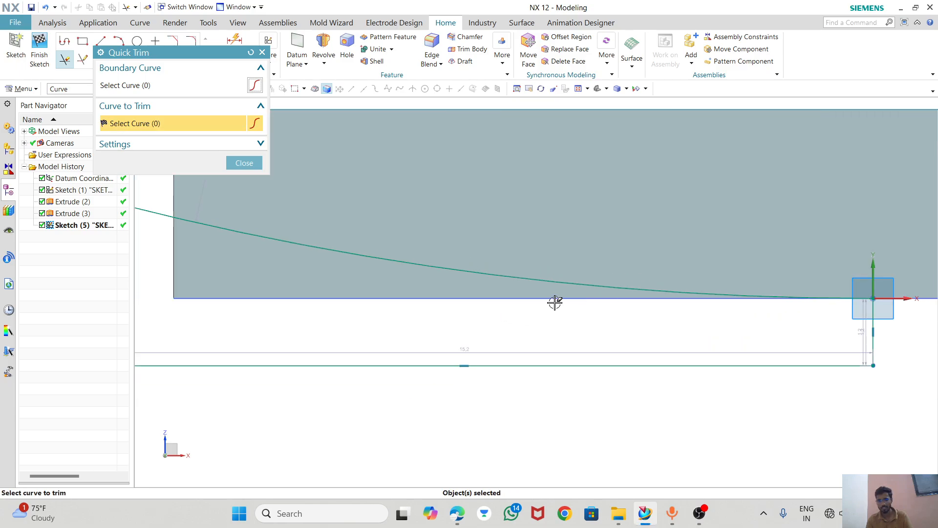
scroll(850, 337, "up", 2)
scroll(781, 327, "down", 1)
scroll(611, 298, "up", 1)
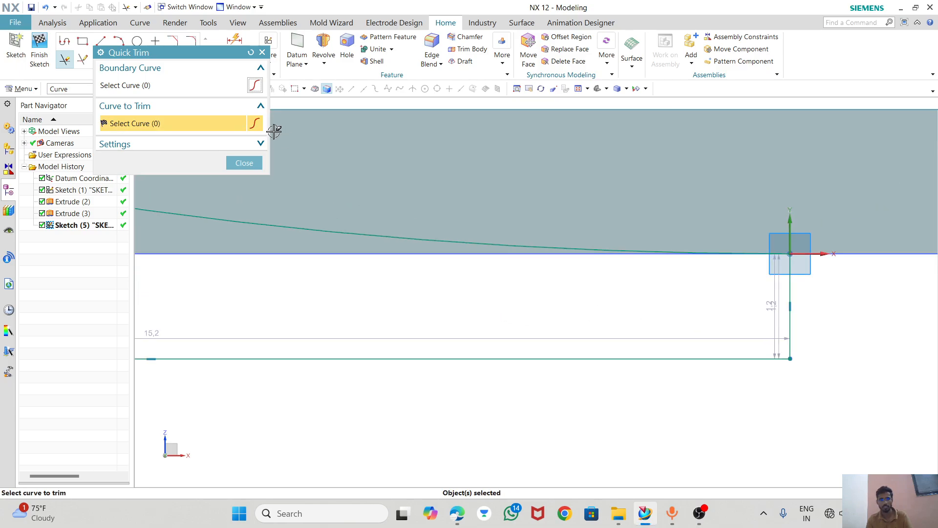
left_click(243, 164)
left_click(39, 39)
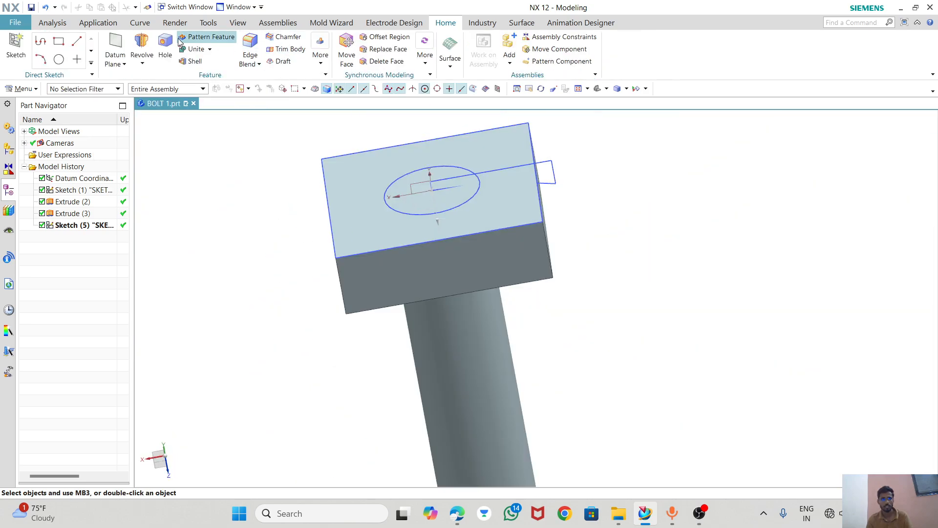
Revolve the closed profile from 0 to 360° about the datum Z axis, subtracting it from the bolt body.
left_click(142, 49)
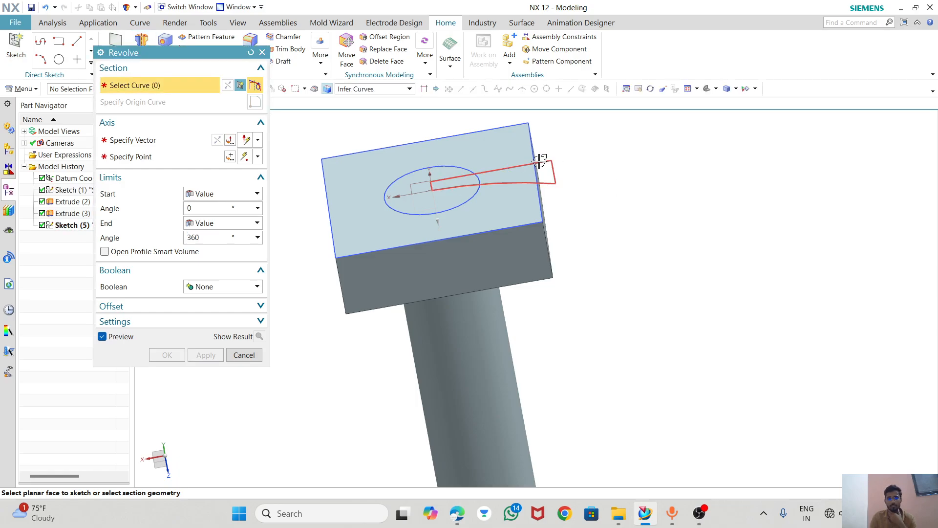
left_click(539, 162)
left_click(163, 140)
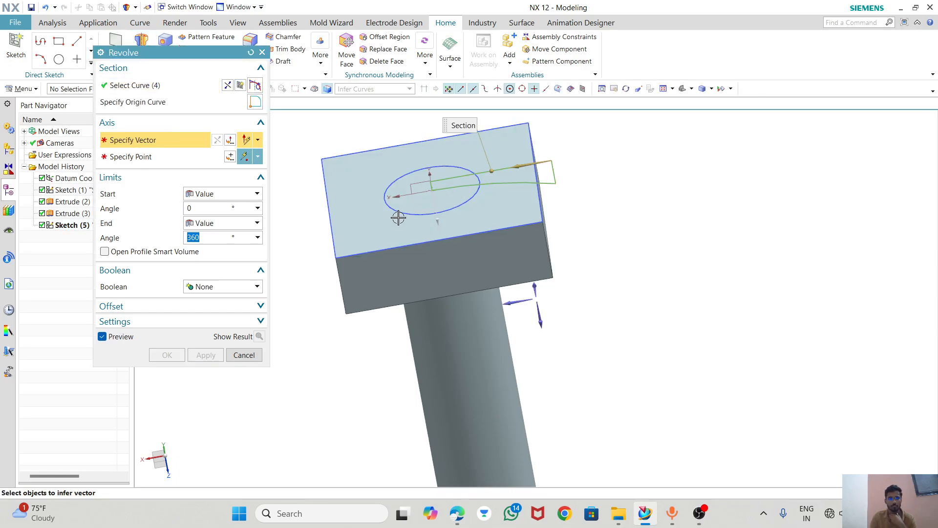
middle_click_drag(437, 272, 489, 227)
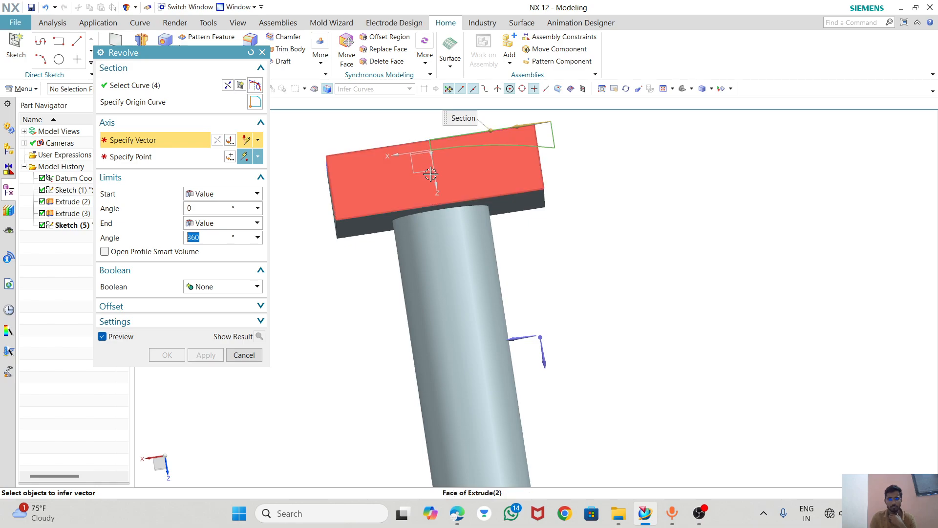
left_click(436, 183)
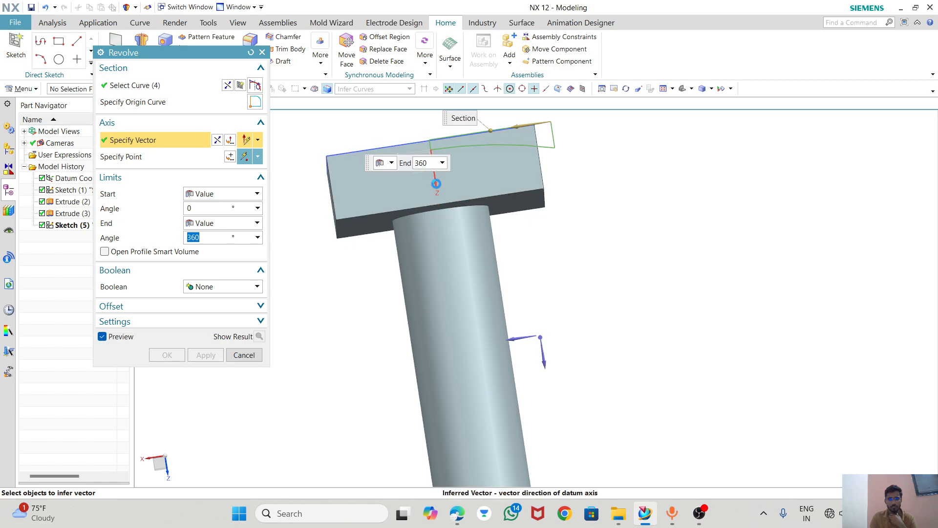
middle_click_drag(436, 184, 486, 184)
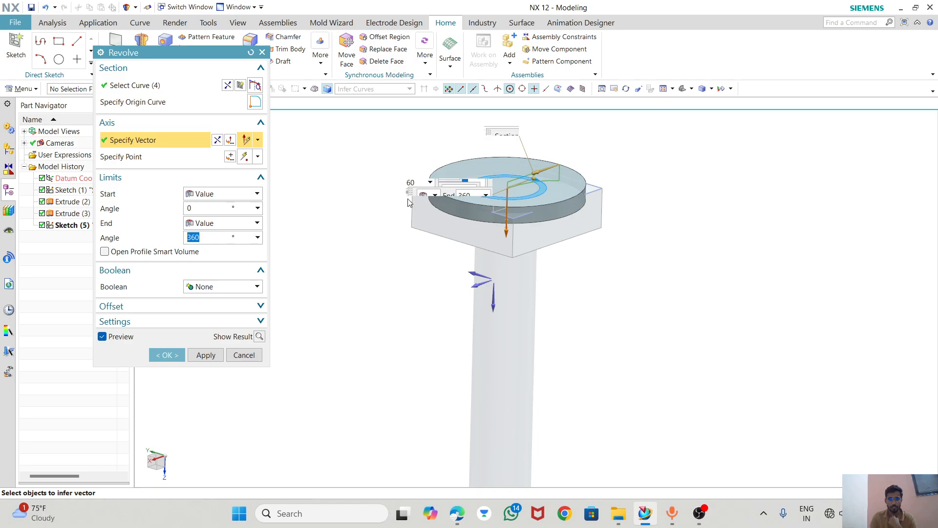
left_click(211, 287)
left_click(208, 321)
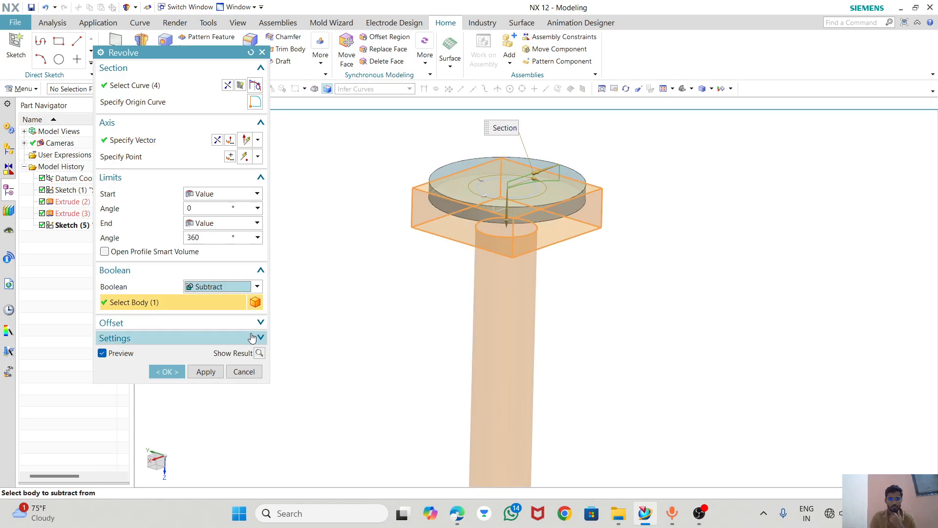
left_click(167, 371)
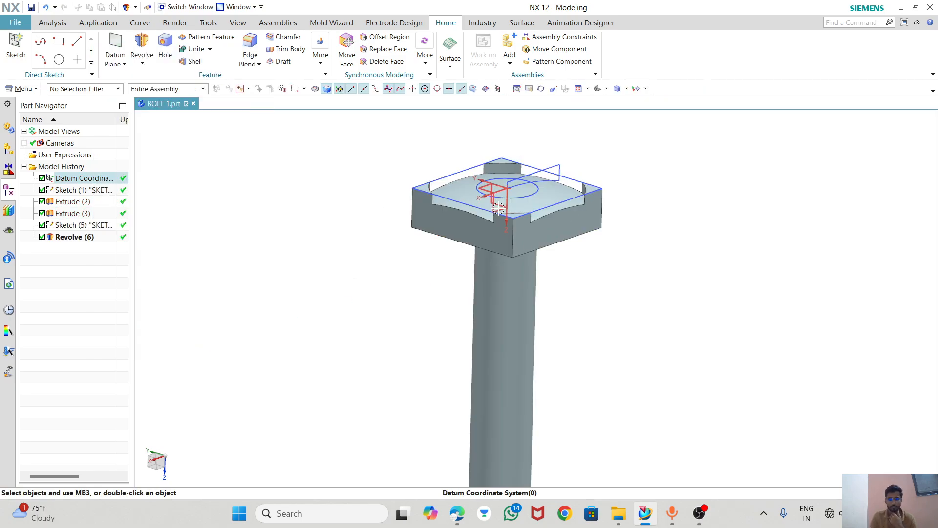
Reopen the profile sketch, move its outer vertical line to about 19.7 mm from the axis, lengthen it to about 5.1 mm, and finish.
mouse_move(482, 179)
middle_mouse_down()
mouse_move(527, 209)
mouse_move(579, 185)
mouse_move(540, 218)
mouse_move(527, 215)
middle_mouse_up()
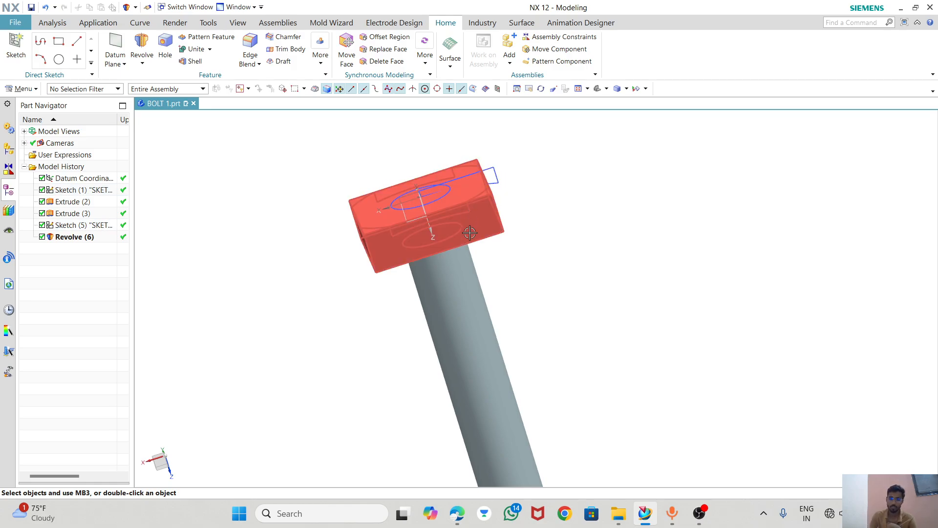
double_click(83, 225)
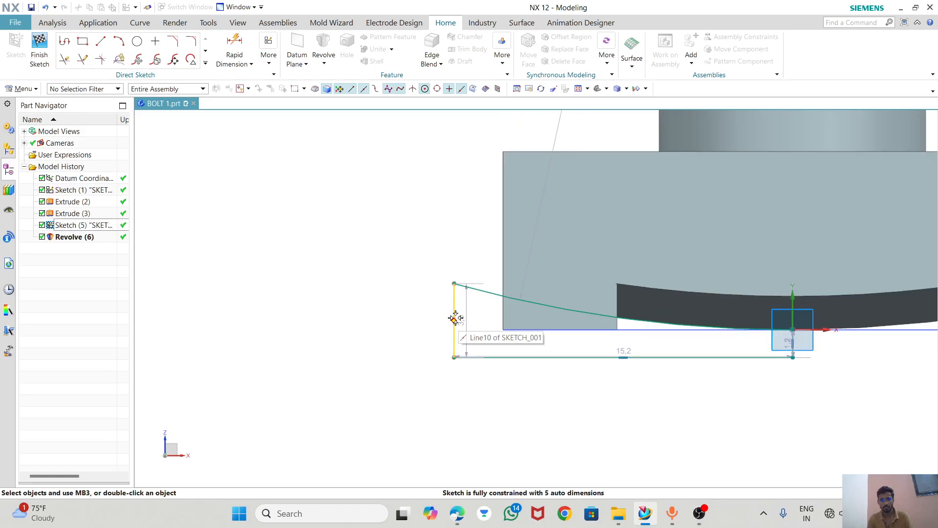
left_click_drag(452, 318, 376, 311)
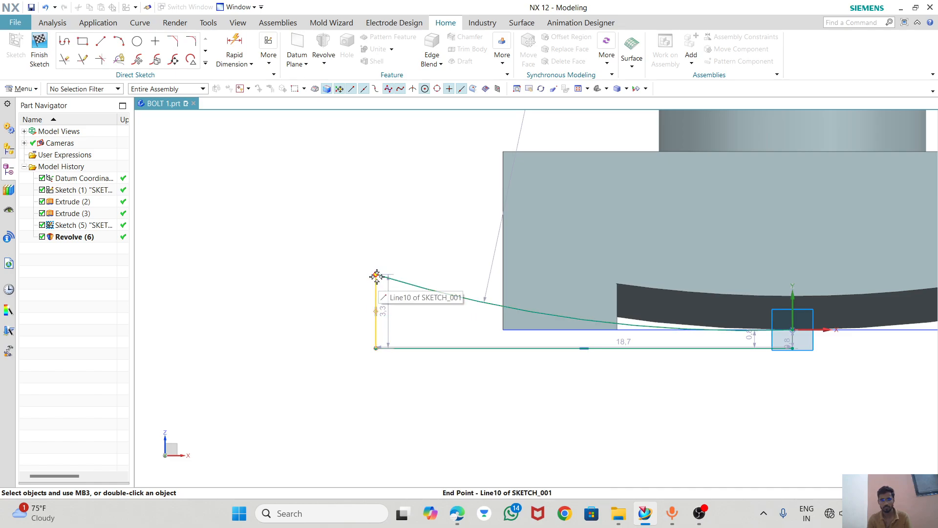
left_click_drag(376, 271, 380, 245)
left_click_drag(378, 300, 355, 296)
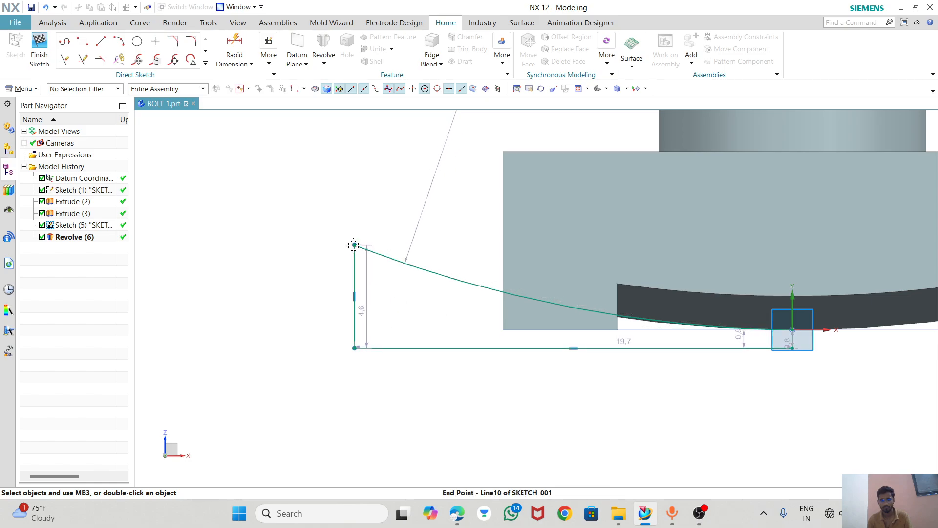
mouse_move(353, 245)
left_mouse_down()
mouse_move(365, 204)
mouse_move(354, 233)
left_mouse_up()
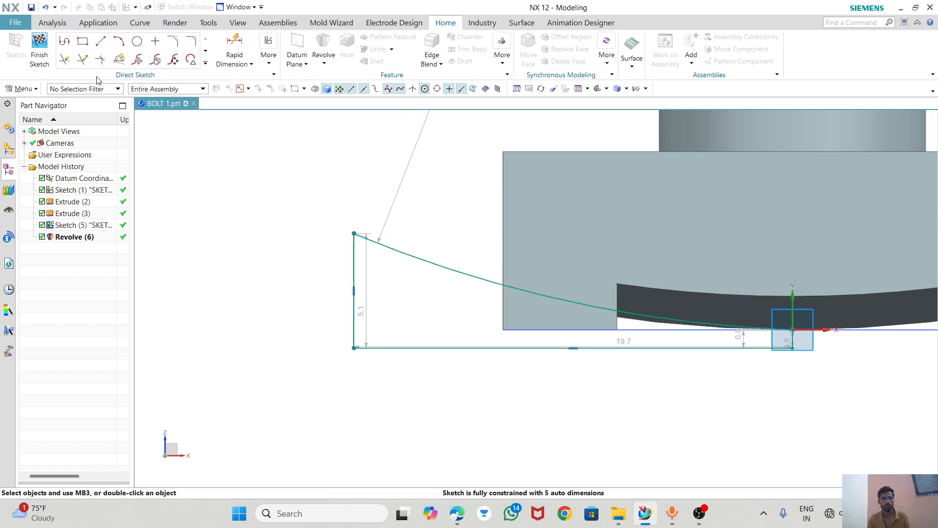
left_click(40, 55)
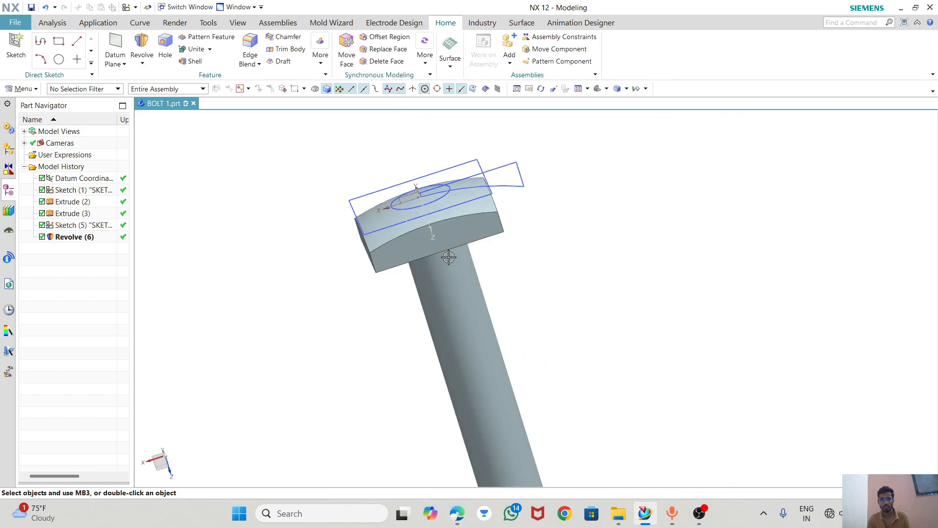
Hide the revolve profile sketch and the base sketch with the head's square and circle.
middle_click_drag(448, 257, 540, 218)
scroll(531, 192, "up", 6)
scroll(479, 142, "down", 2)
scroll(463, 266, "down", 2)
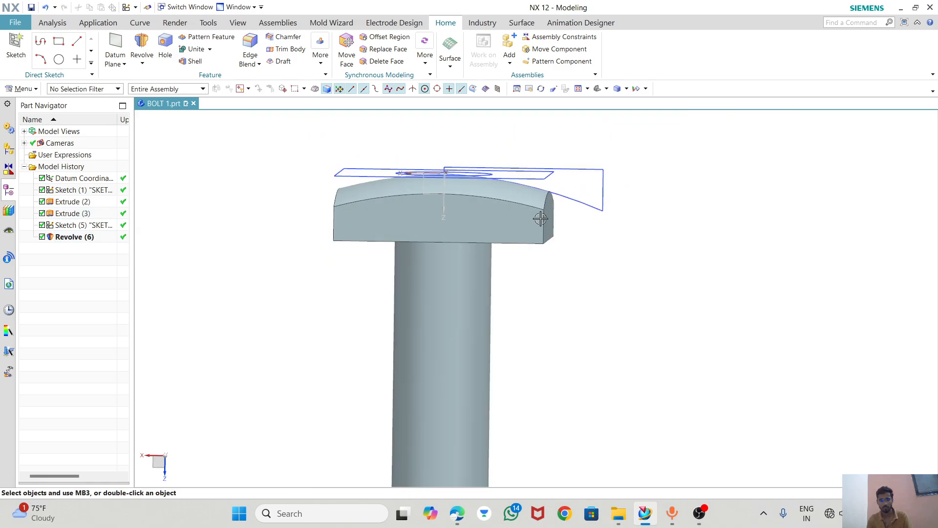
right_click(80, 227)
left_click(103, 199)
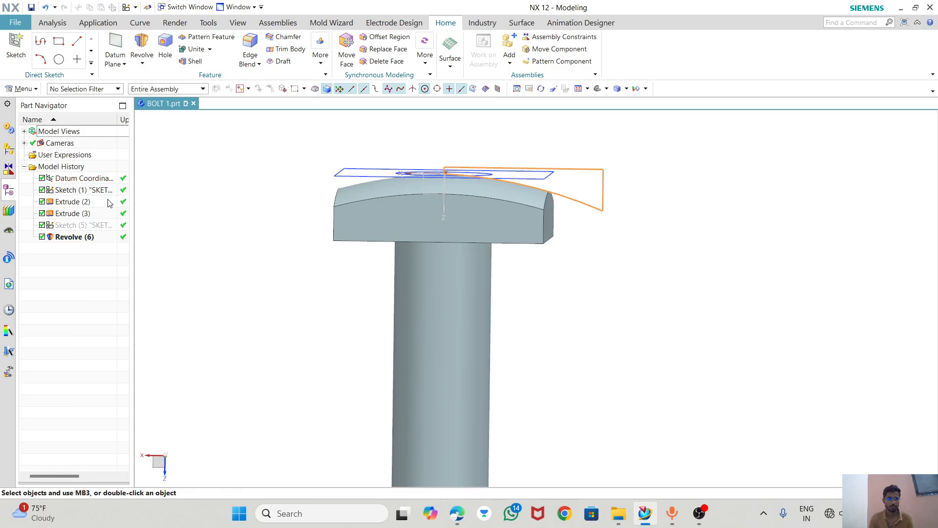
right_click(79, 190)
left_click(100, 187)
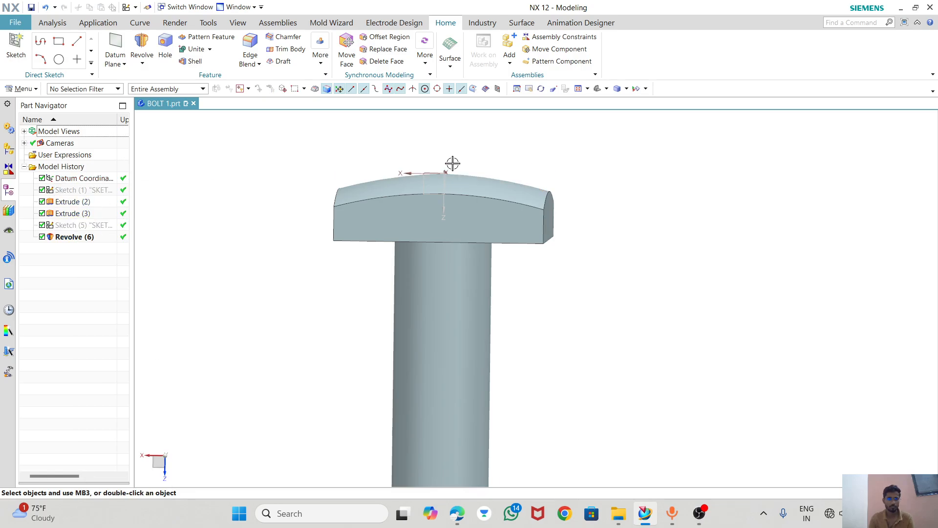
Start a Detailed right-hand thread on the shank's cylindrical face, starting from its free end.
scroll(453, 164, "down", 3)
middle_click_drag(476, 287, 489, 153)
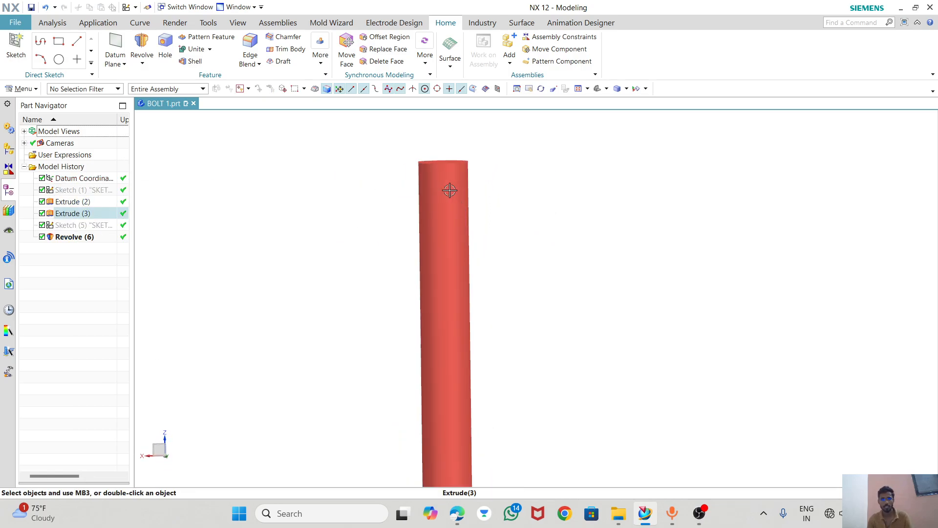
left_click(326, 64)
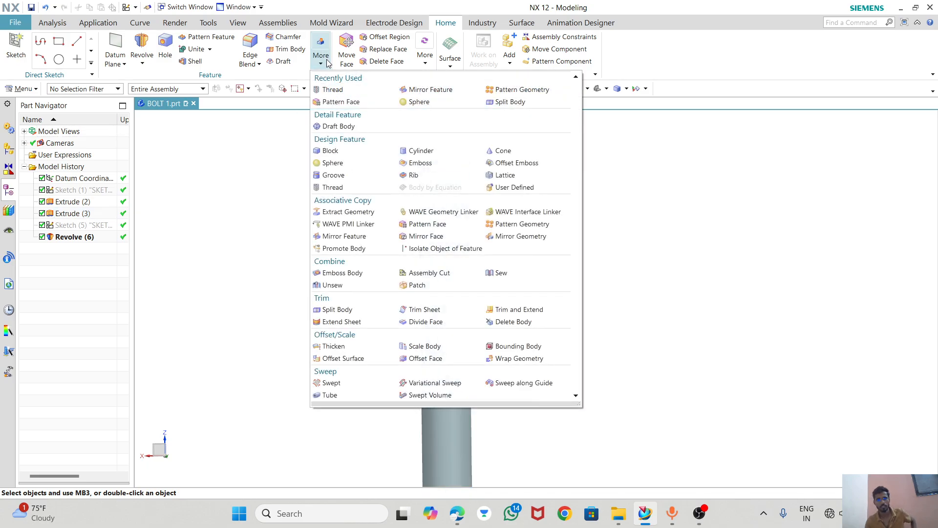
left_click(326, 90)
left_click(187, 82)
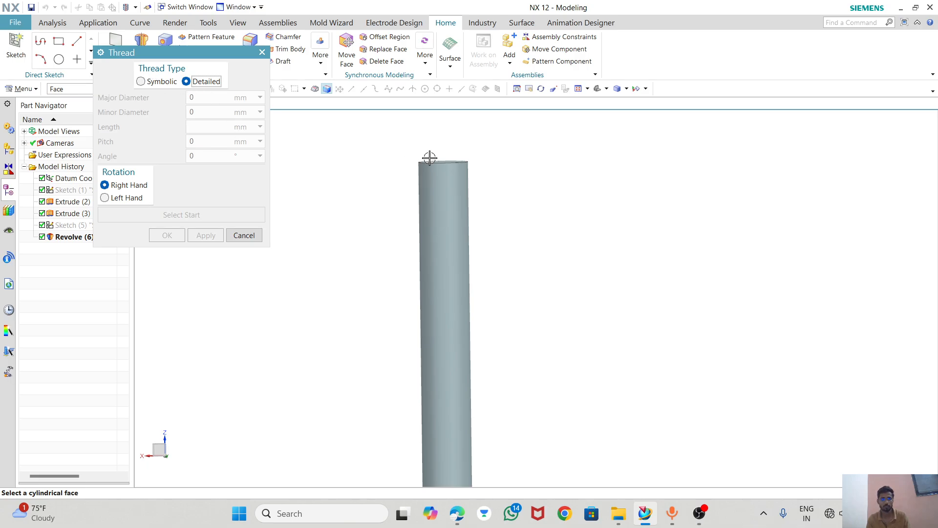
left_click(446, 185)
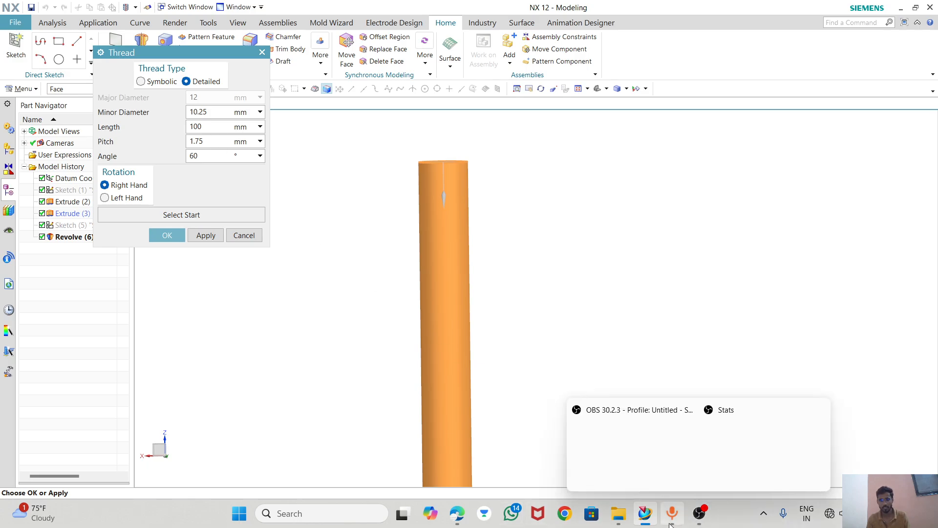
Check the bolt's threaded length in the book drawing, set the detailed thread's length to 28 mm, and create it.
mouse_move(665, 524)
left_click(457, 513)
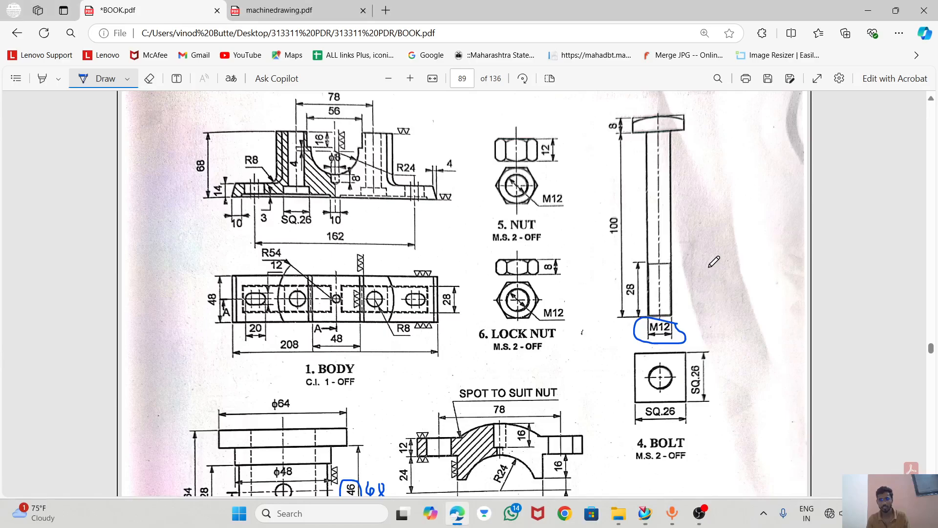
left_click(457, 513)
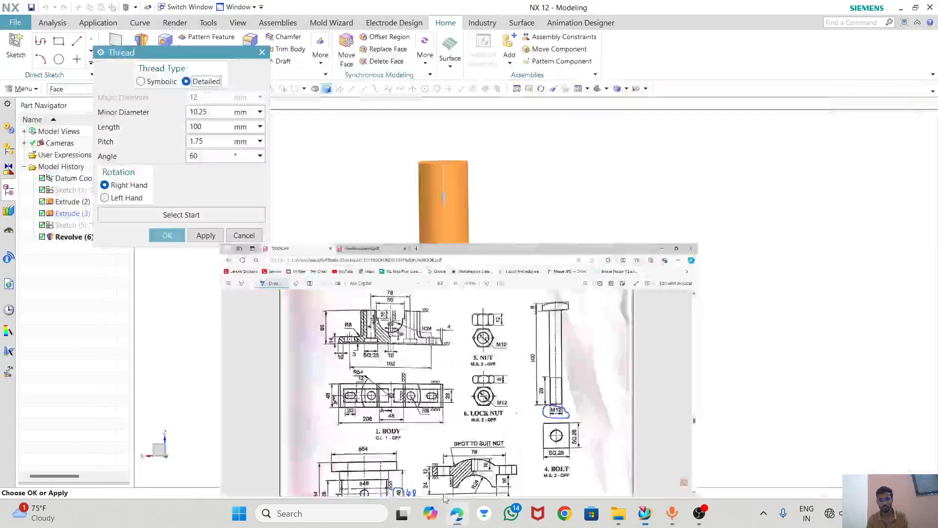
double_click(210, 127)
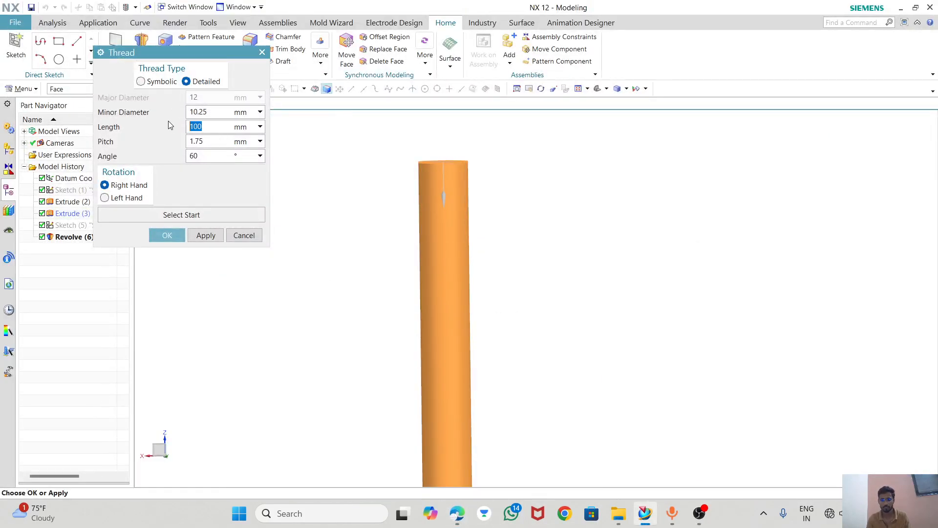
type("28")
left_click(173, 236)
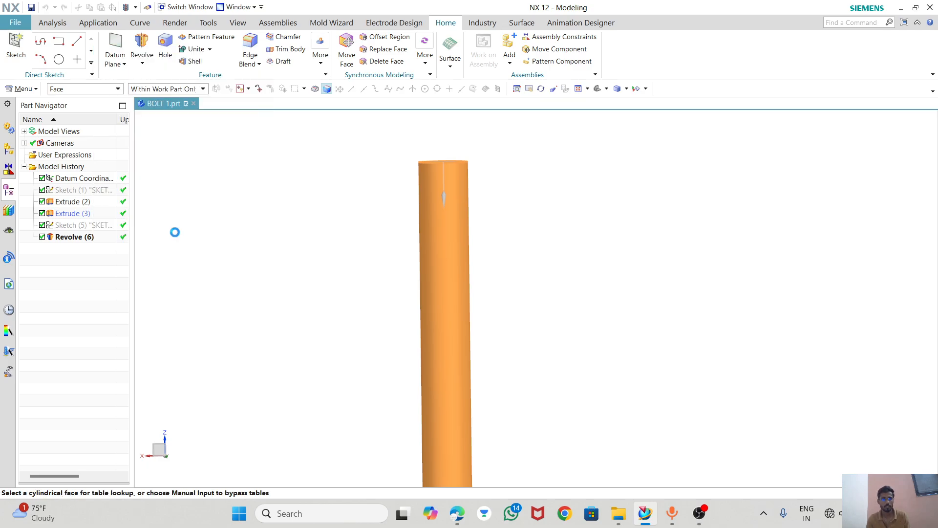
scroll(444, 176, "up", 2)
scroll(452, 139, "down", 6)
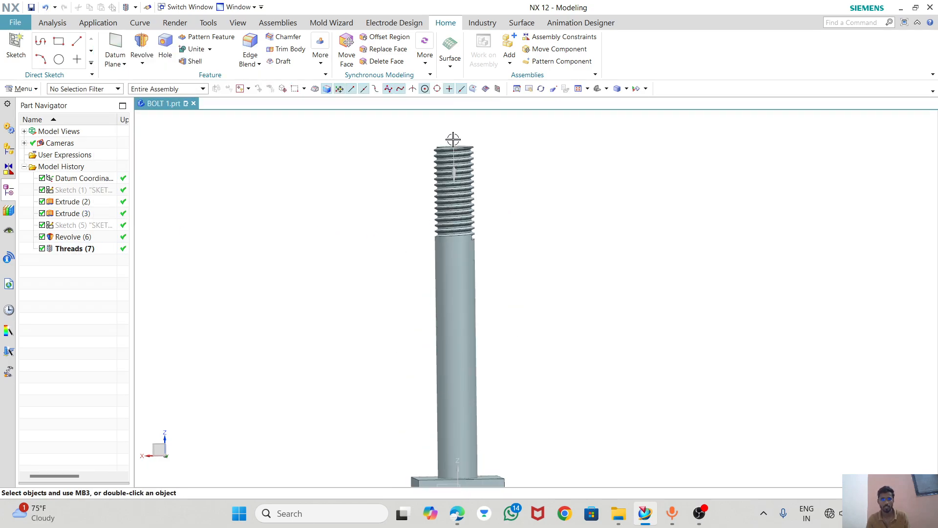
middle_click_drag(492, 250, 501, 270)
scroll(506, 163, "up", 3)
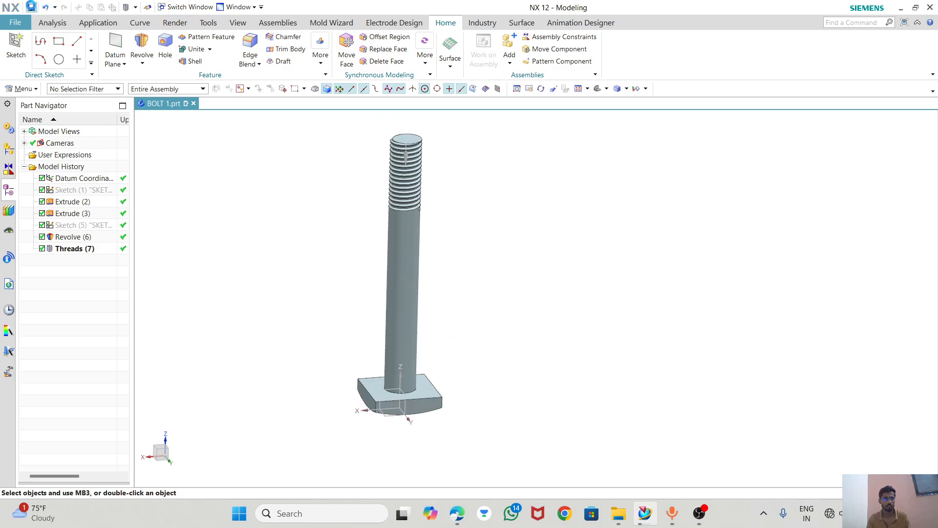
Save the part as BOLT 1 in the NX12.0 folder on the Desktop, as a Part File.
left_click(31, 7)
left_click(467, 283)
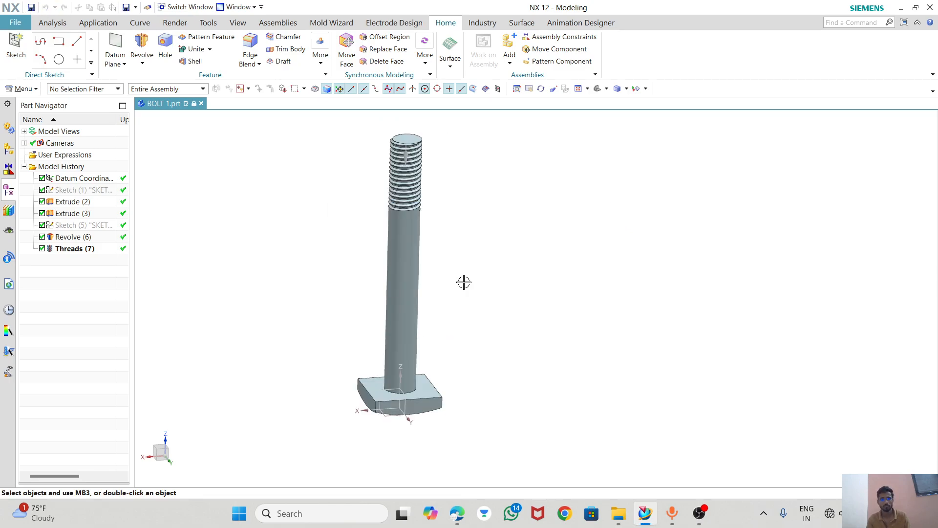
left_click(22, 24)
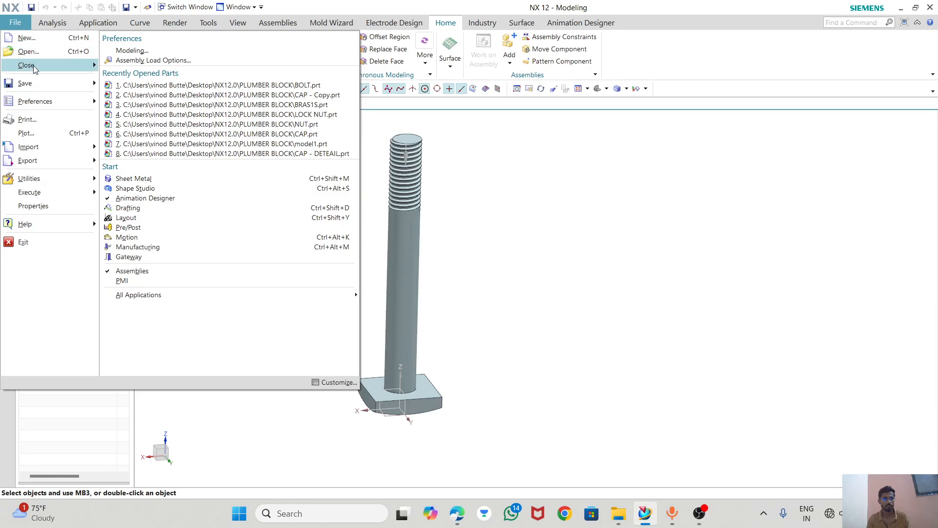
mouse_move(92, 84)
left_click(133, 105)
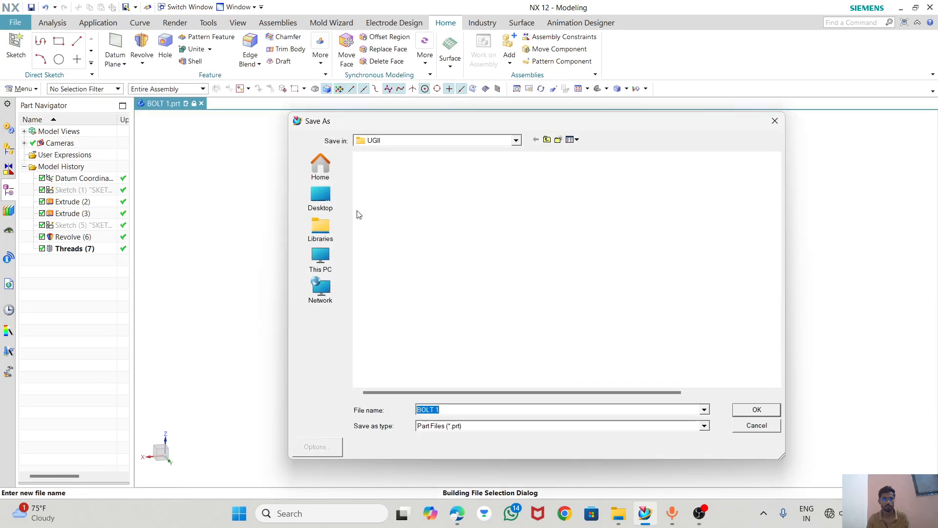
scroll(546, 300, "down", 3)
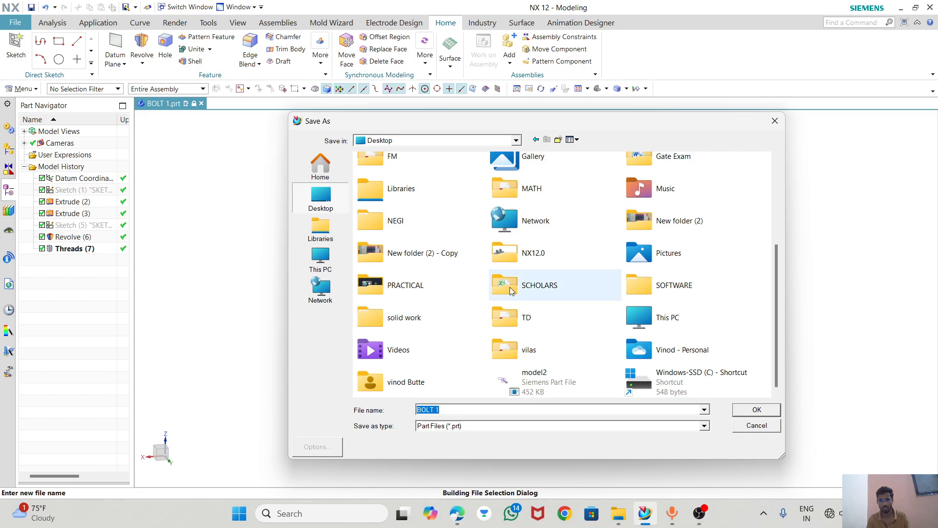
double_click(529, 254)
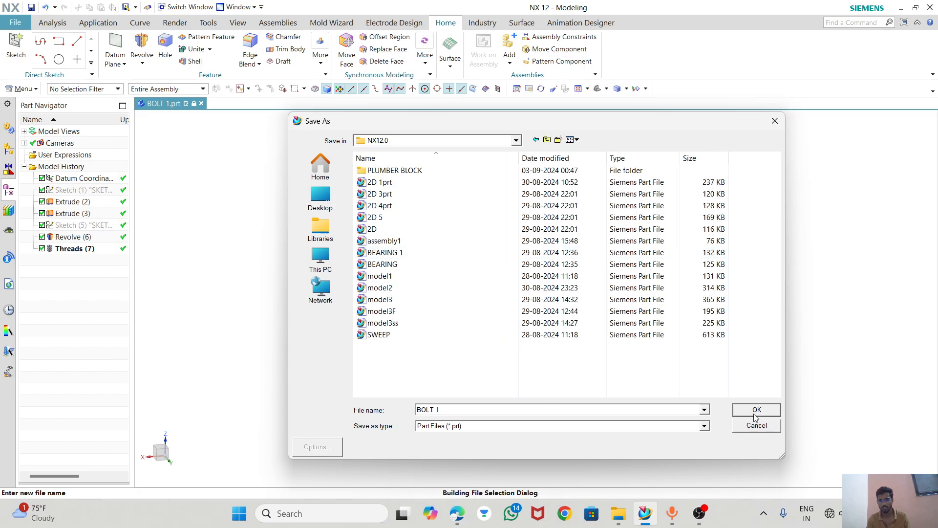
left_click(755, 415)
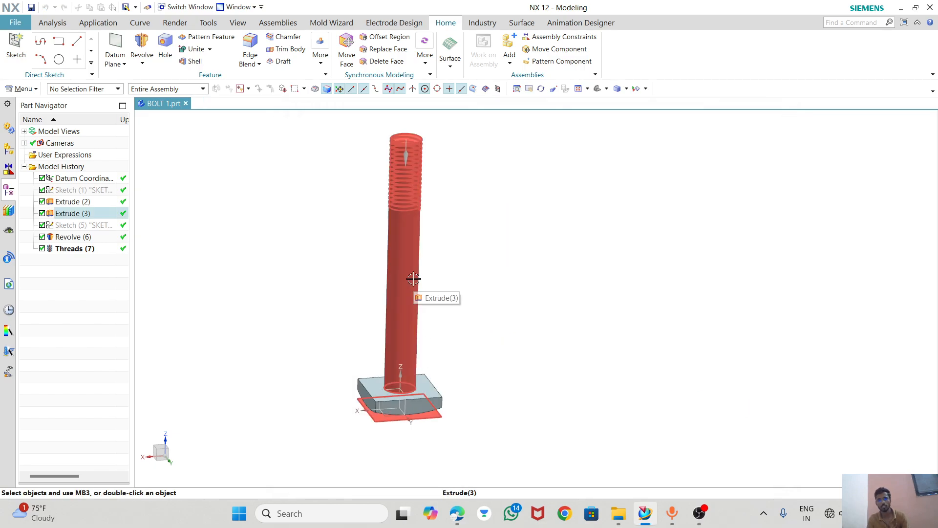
Inspect the finished bolt from the side of its head and shank, and save the part again.
scroll(420, 226, "up", 2)
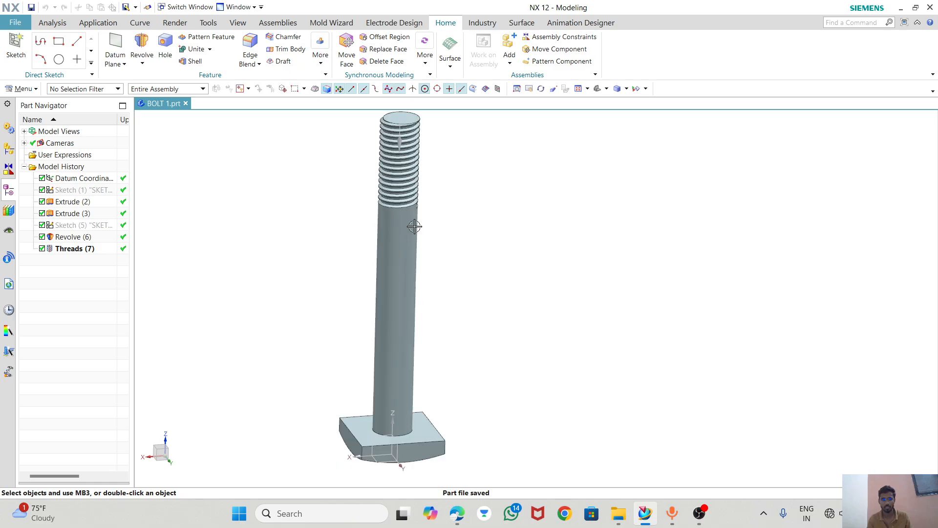
middle_click_drag(433, 262, 230, 212)
scroll(430, 266, "up", 3)
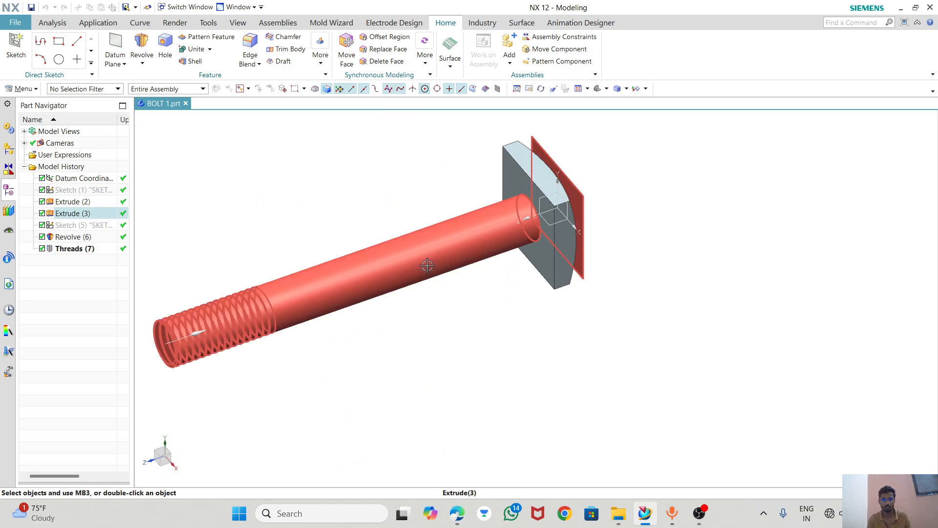
scroll(427, 265, "down", 2)
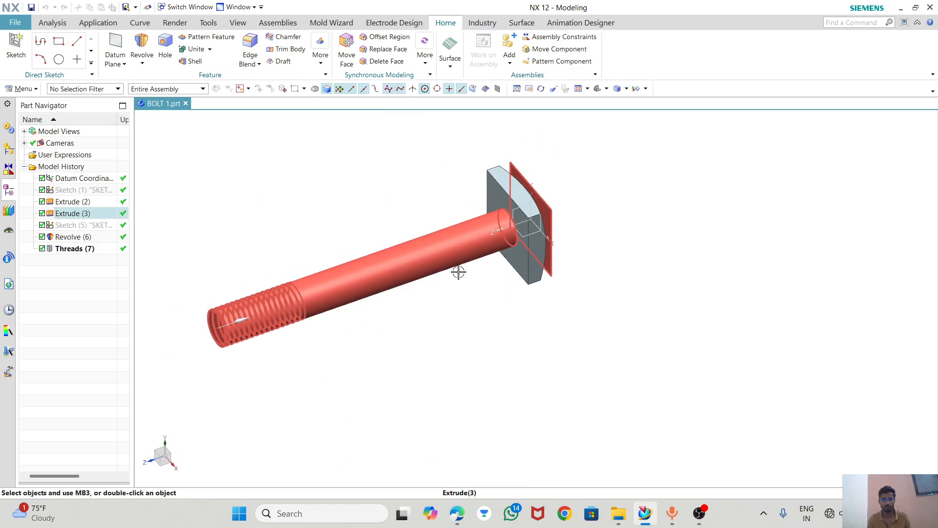
left_click(30, 8)
mouse_move(699, 513)
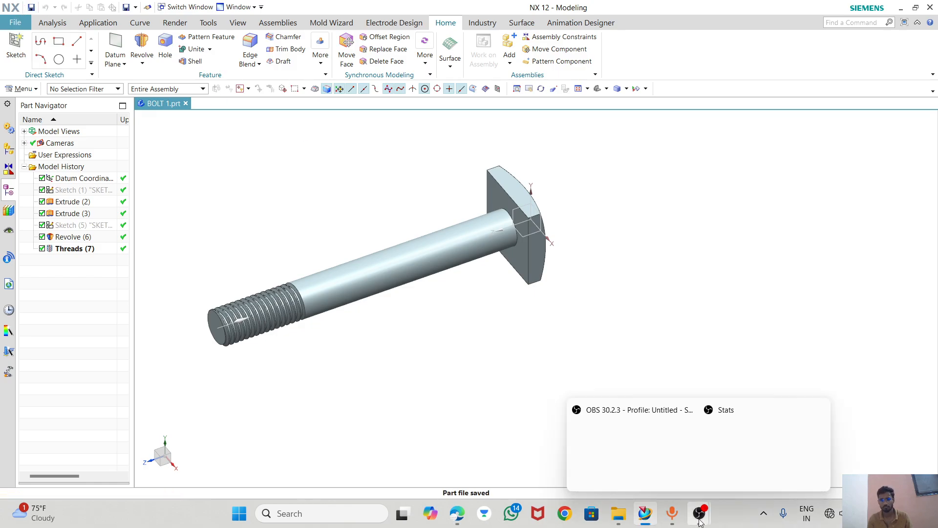
left_click(660, 452)
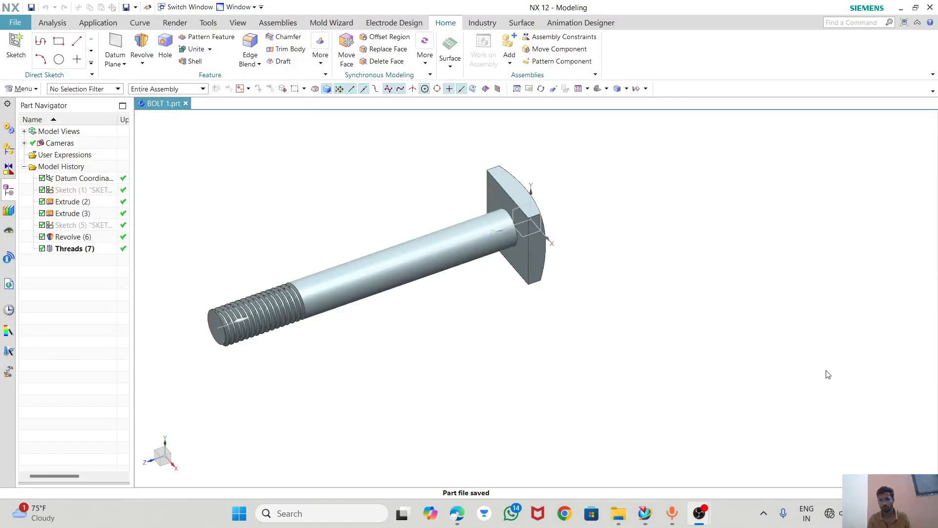